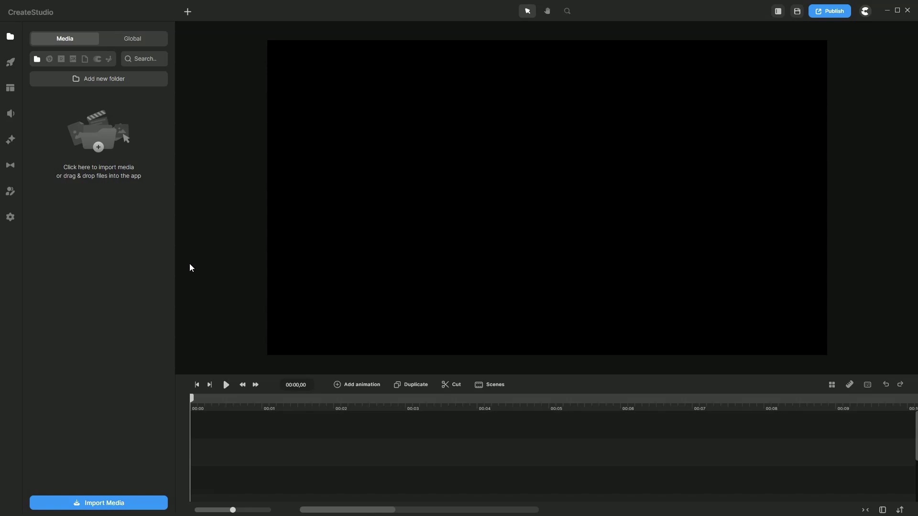
Step: Add the YouTube Subscribe Button template to the canvas and preview it
click(12, 67)
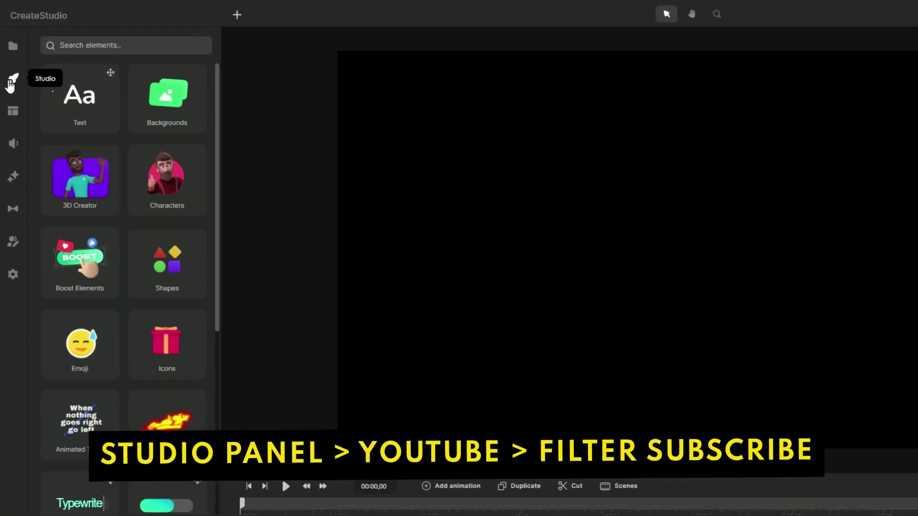
scroll(107, 263, down, 10)
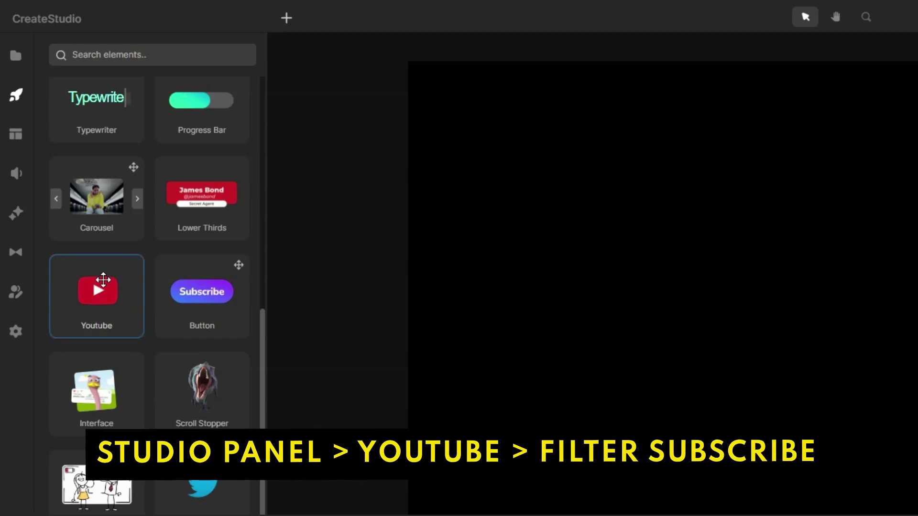
click(105, 289)
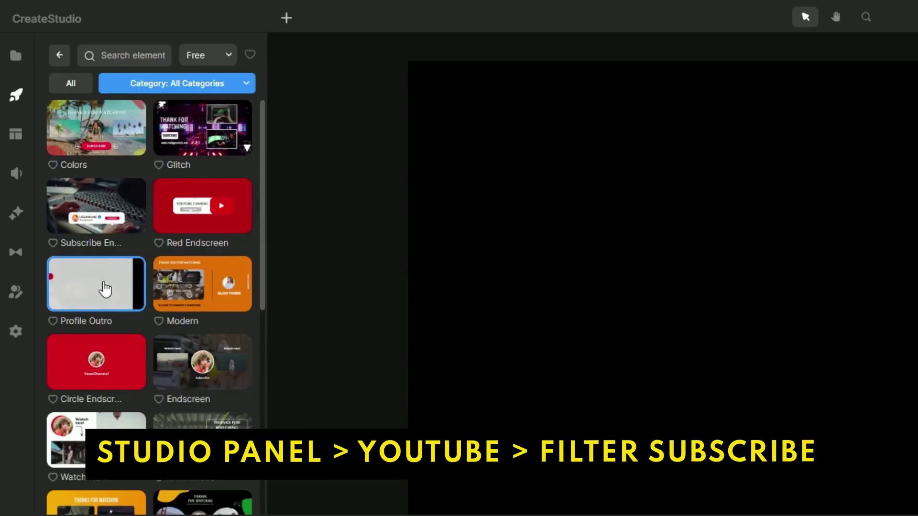
click(183, 90)
click(162, 120)
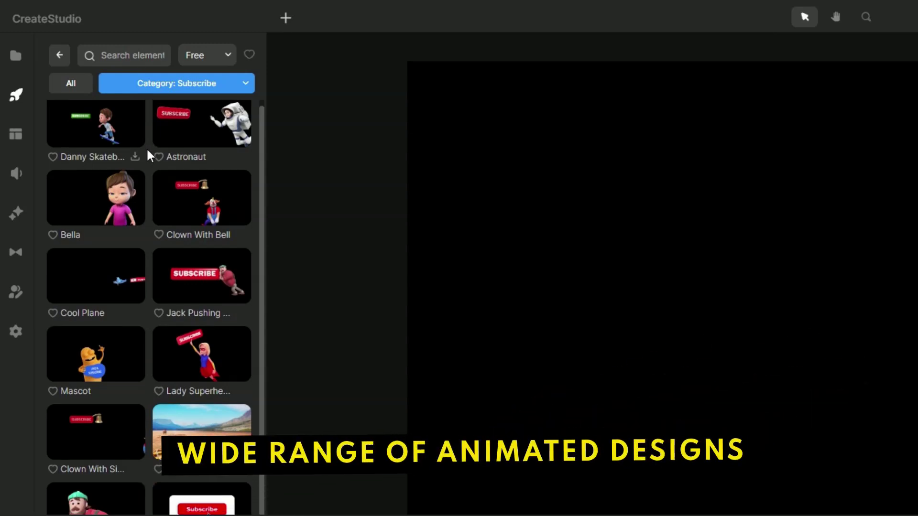
scroll(146, 148, down, 3)
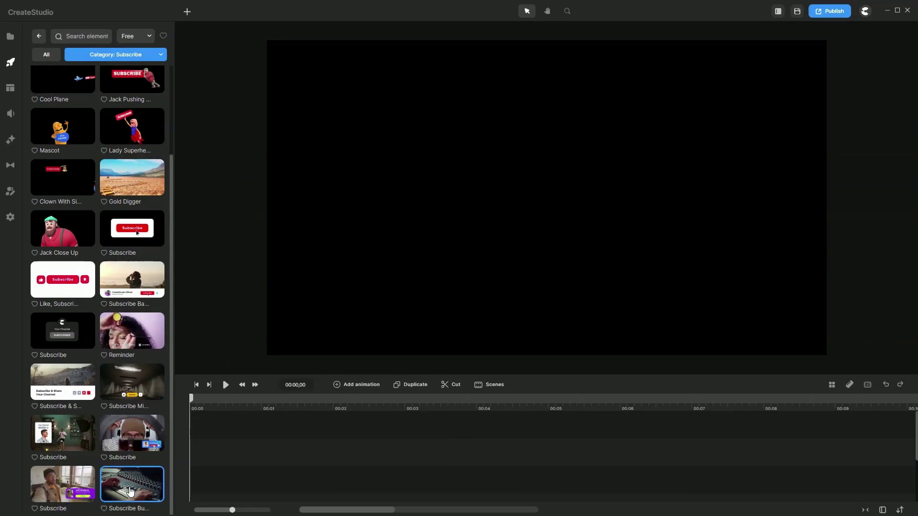
drag(131, 491, 465, 241)
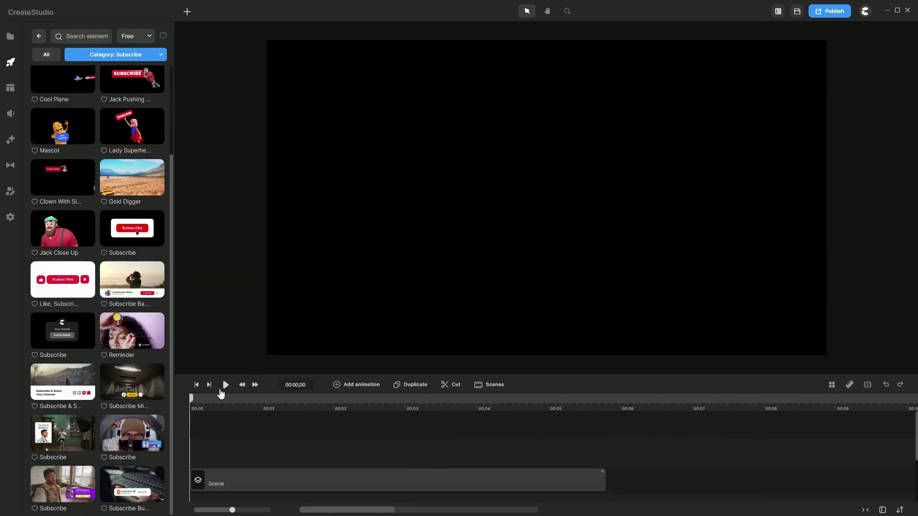
click(226, 385)
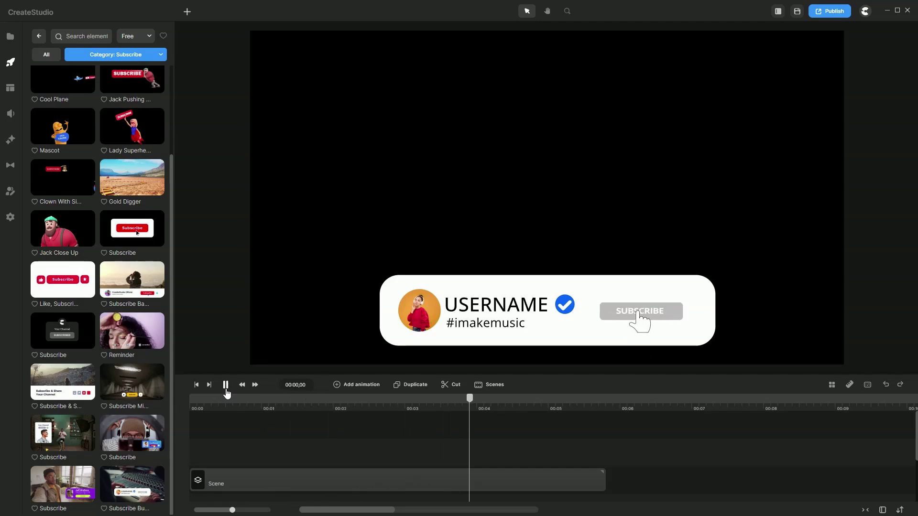
Step: In the nested YouTube Bar group, replace USERNAME with the channel owner's name
click(226, 387)
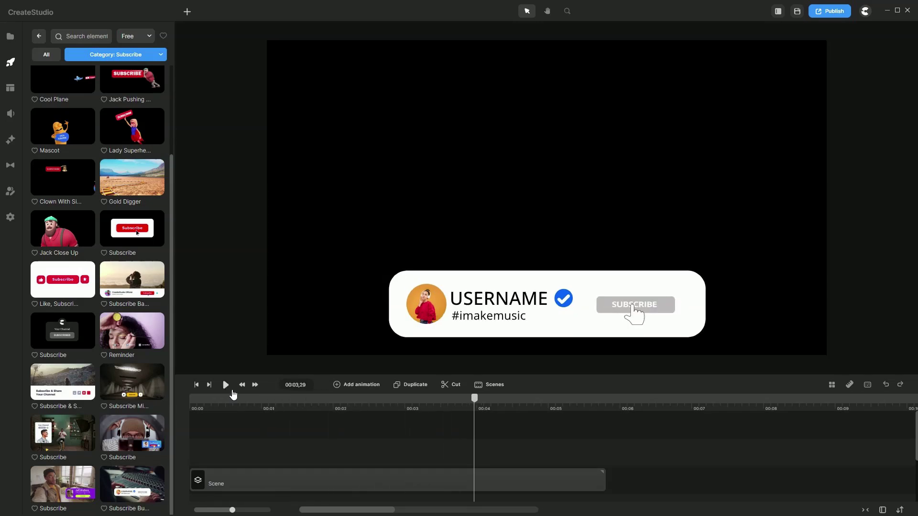
click(499, 305)
double_click(499, 304)
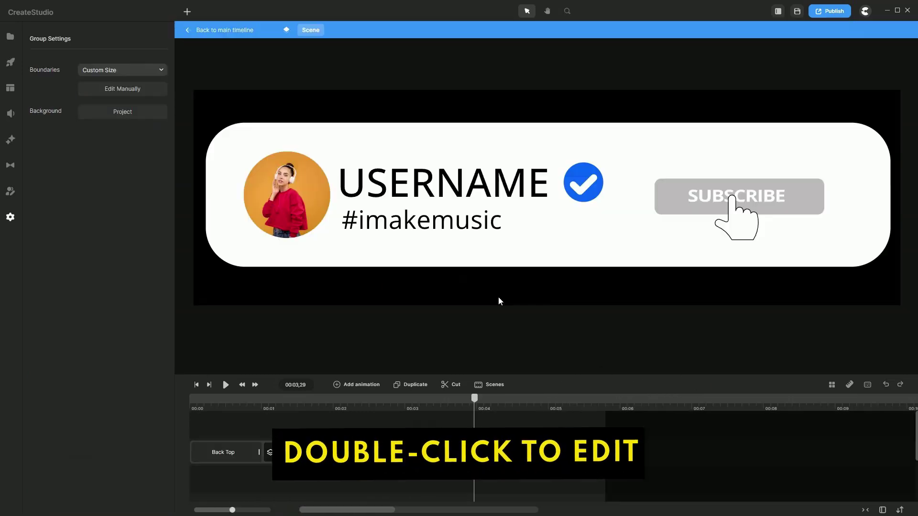
double_click(448, 184)
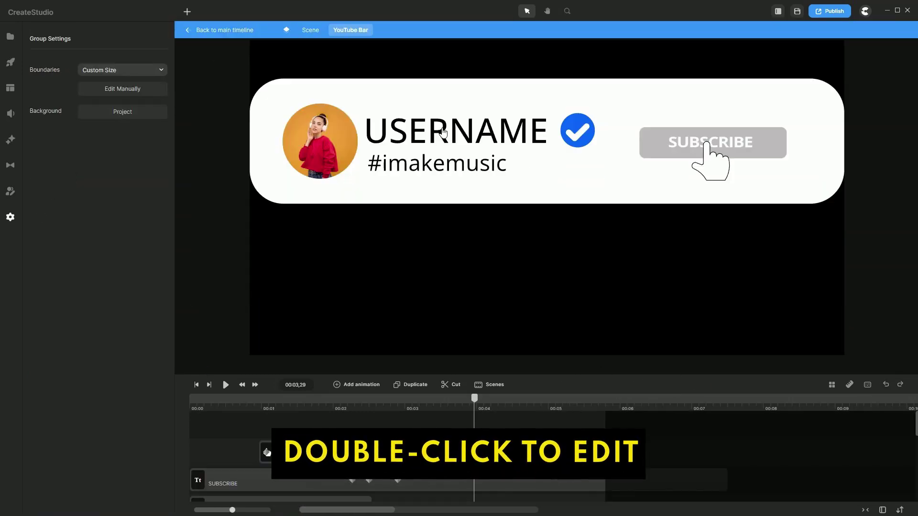
click(443, 133)
double_click(434, 132)
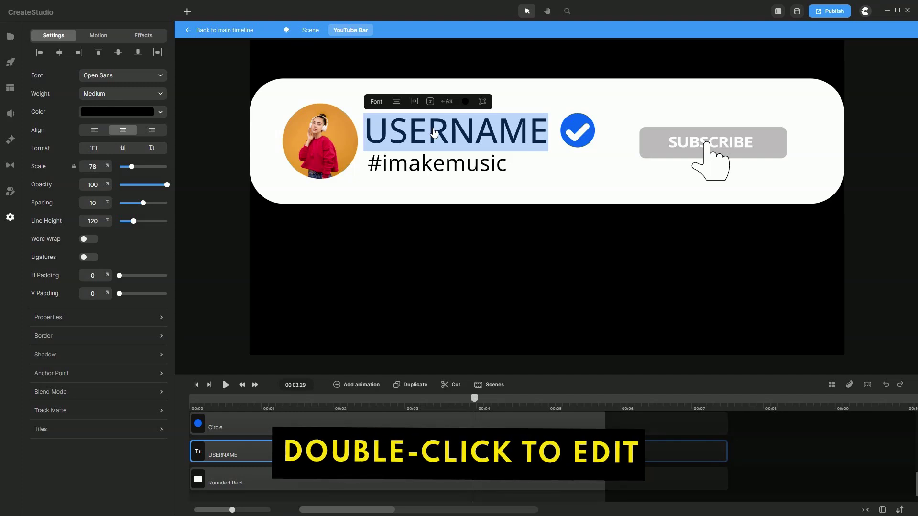
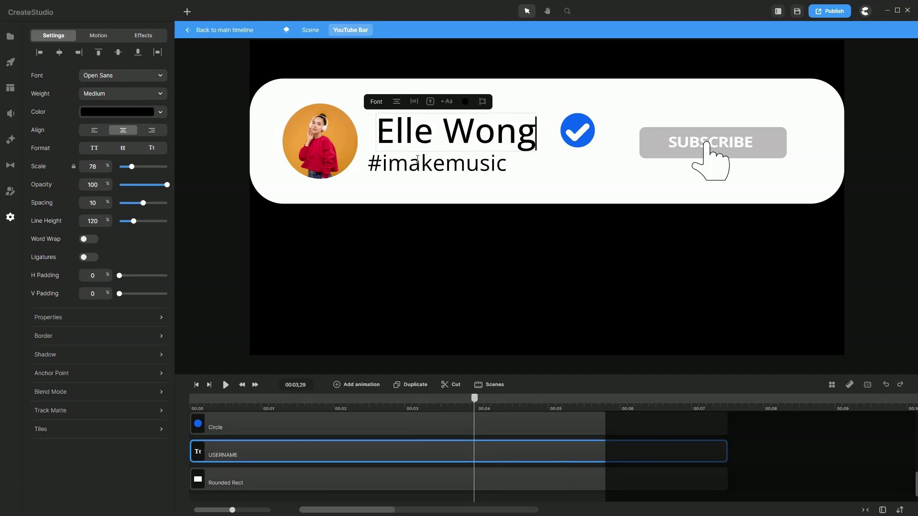
Step: Replace the #imakemusic text with the owner's @ handle
click(417, 160)
double_click(414, 168)
text(@s)
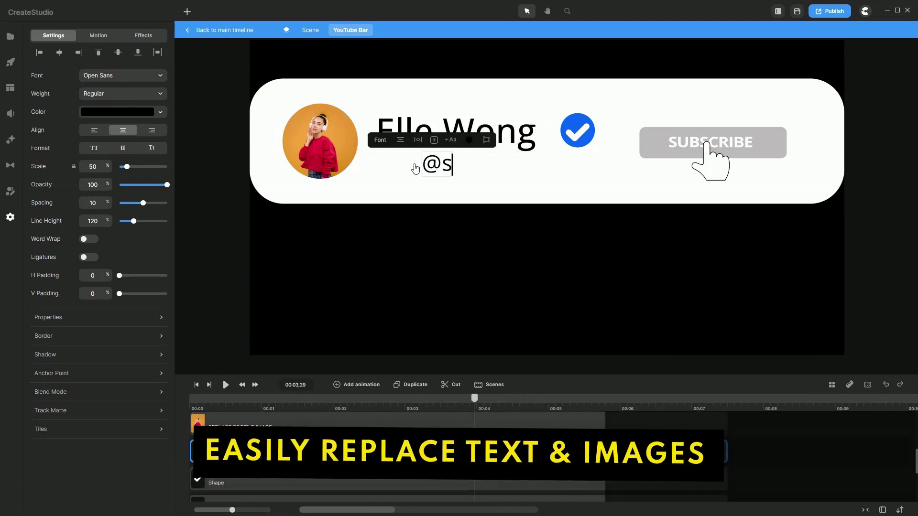
key(BackSpace)
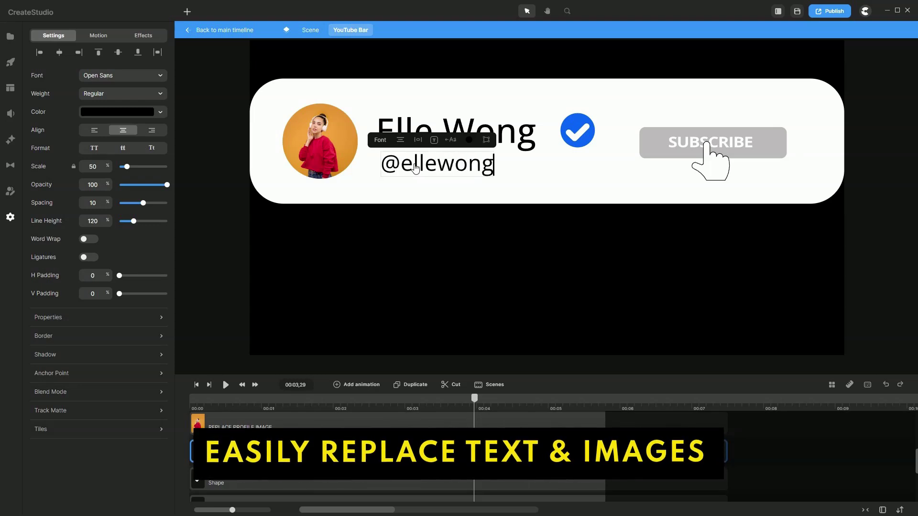
click(408, 260)
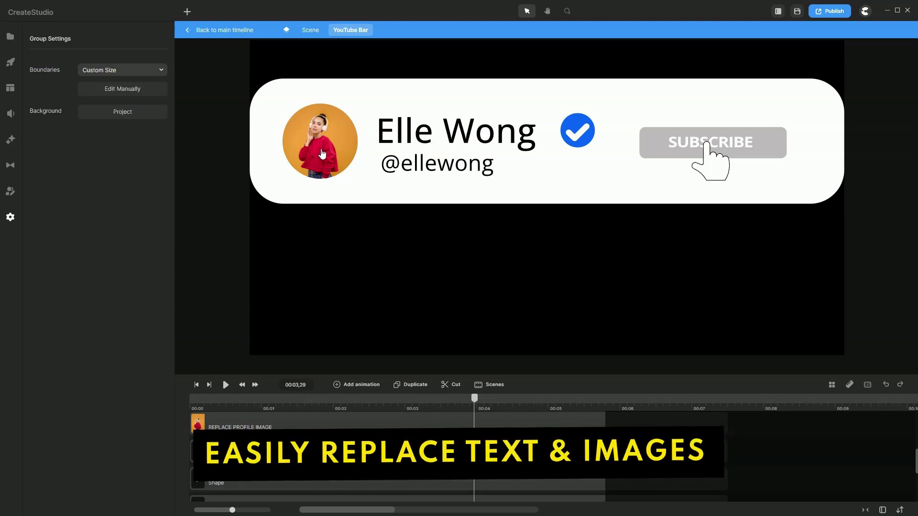
Step: Swap the profile picture for the owner's photo from the Global media library
click(319, 136)
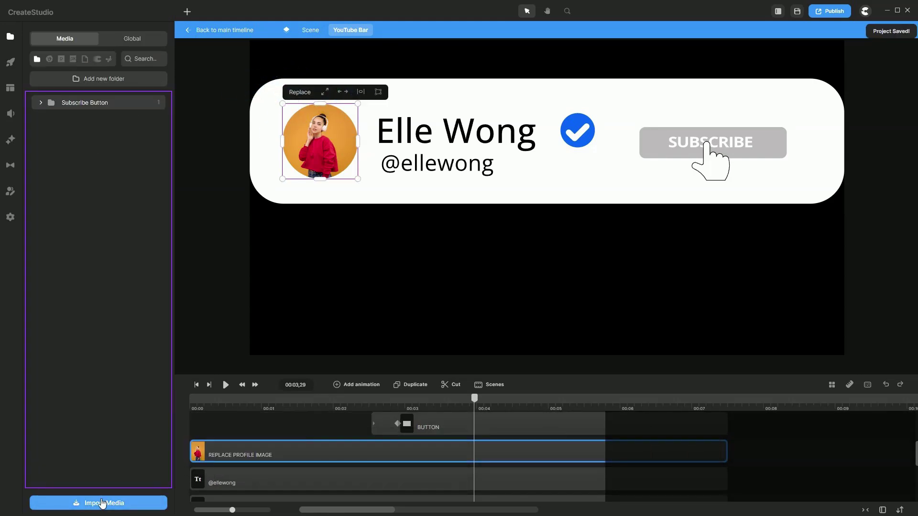
click(137, 42)
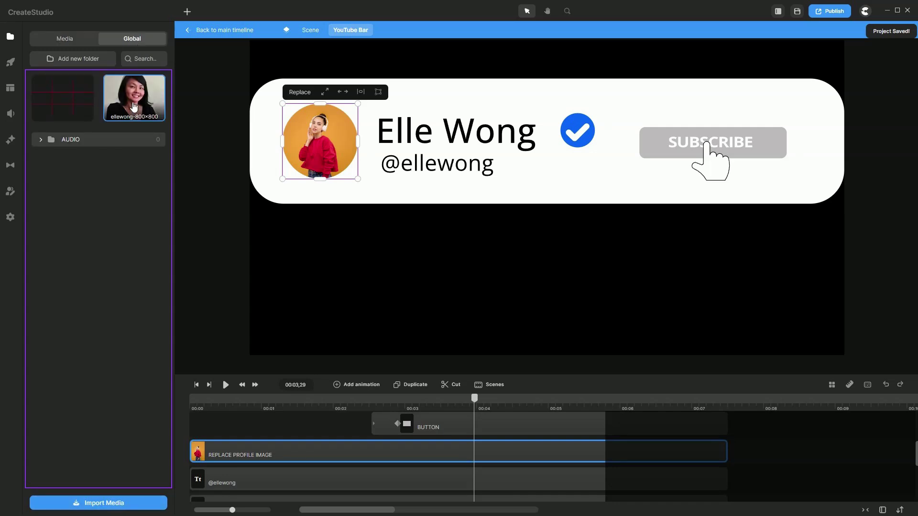
click(134, 106)
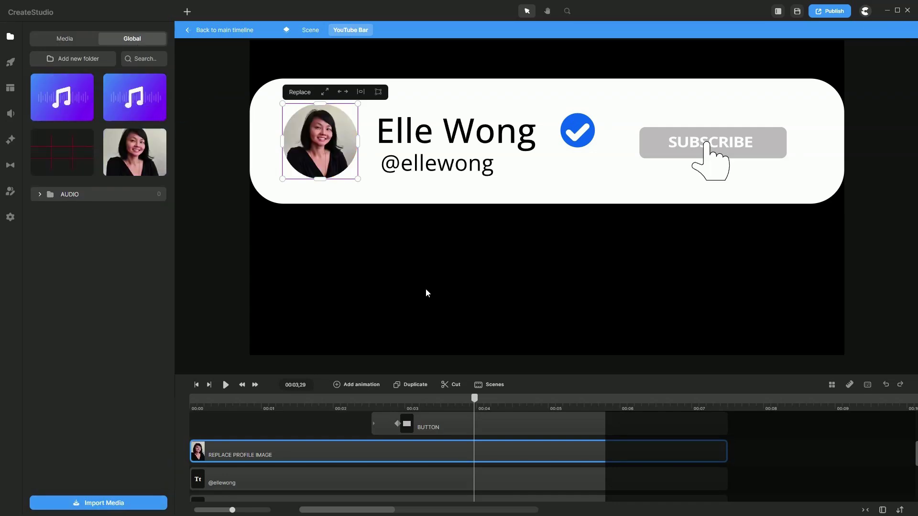
Step: Return to the main timeline and play the finished subscribe scene from the start
click(234, 34)
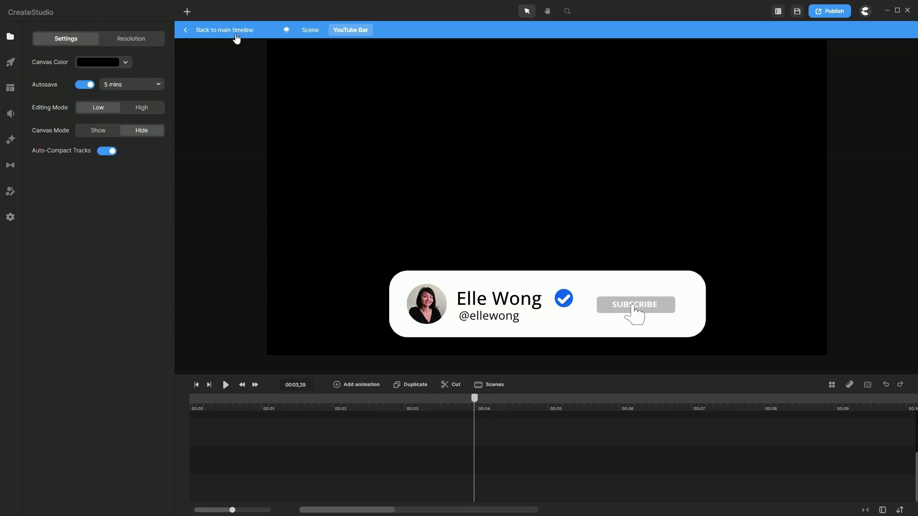
click(197, 386)
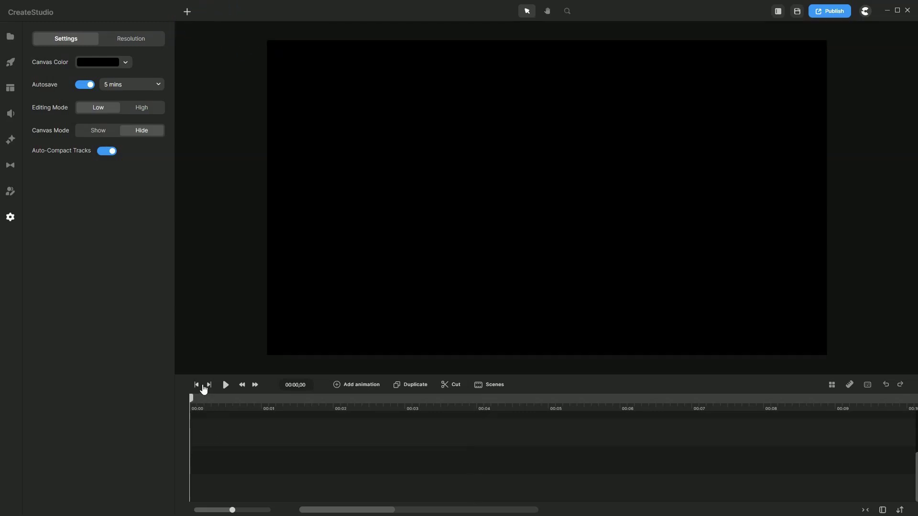
click(225, 386)
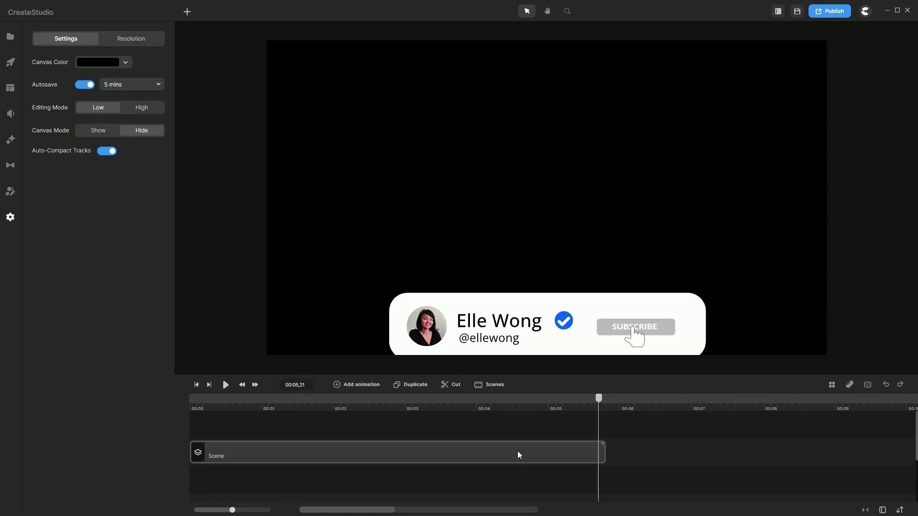
Step: Save the Scene clip to My Scenes
click(545, 456)
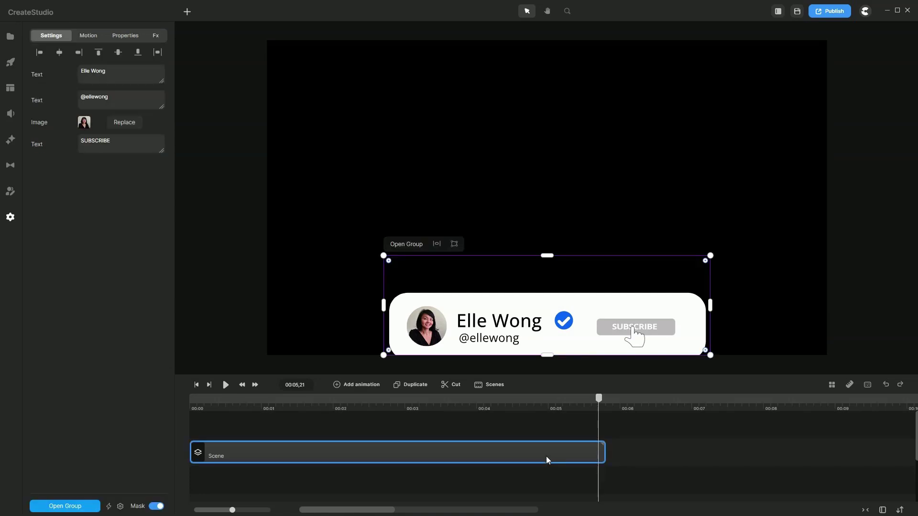
right_click(546, 456)
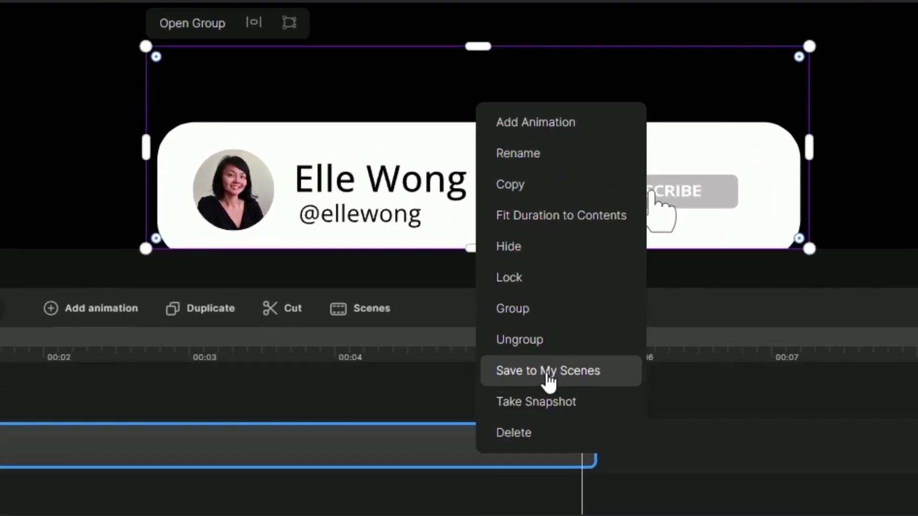
click(547, 372)
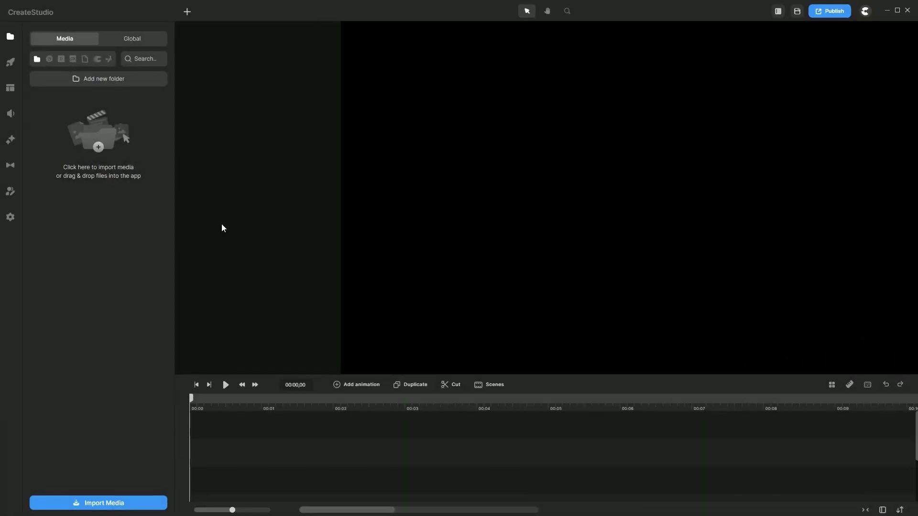
Step: Add the red Simple lower-third title template to the canvas and preview it
click(8, 65)
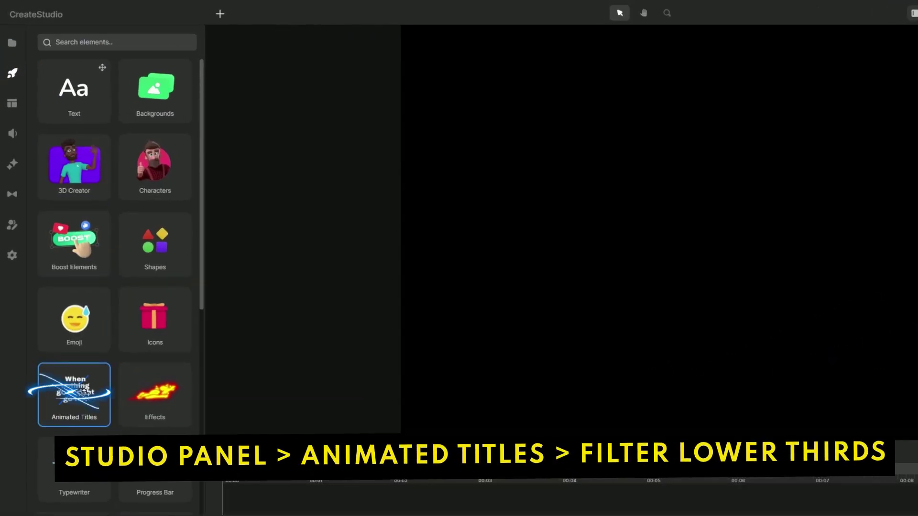
click(84, 392)
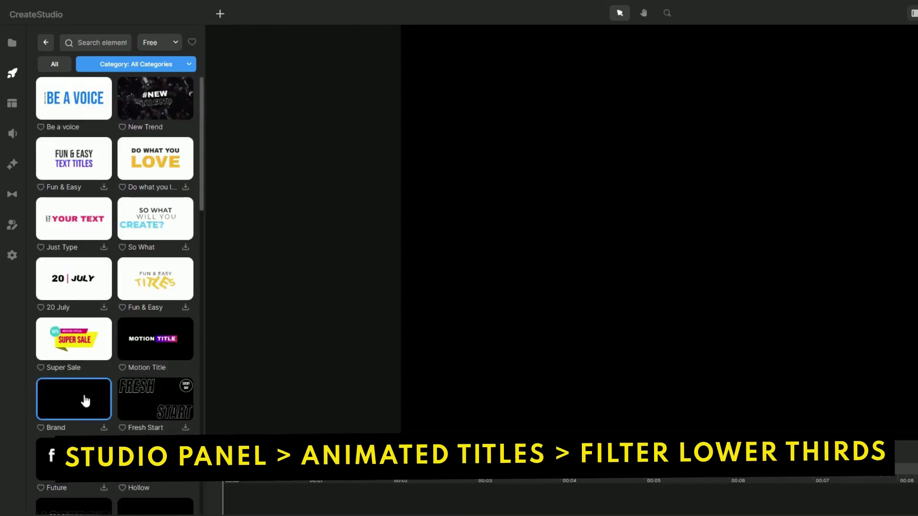
click(159, 70)
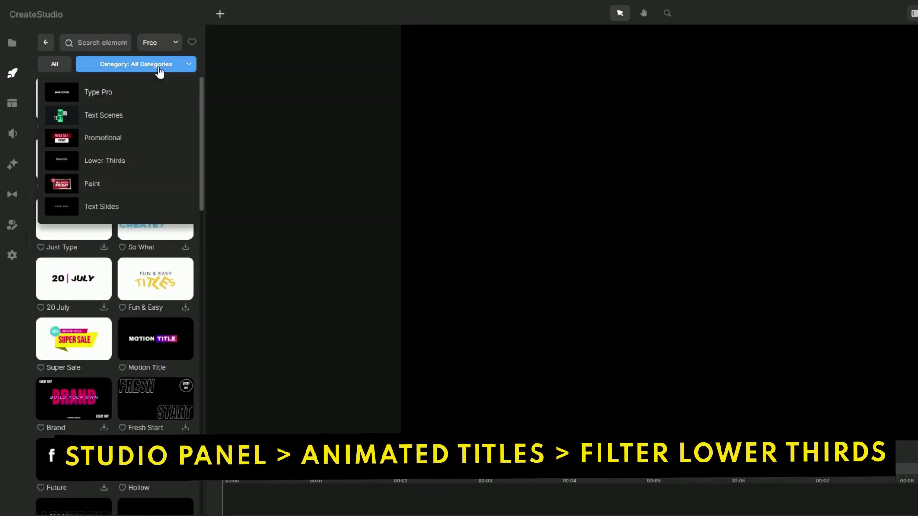
click(117, 159)
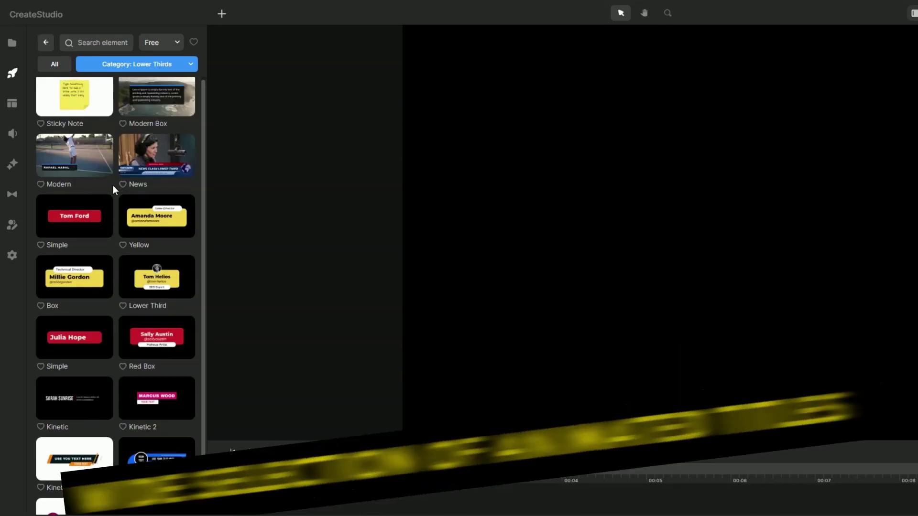
scroll(113, 279, down, 4)
scroll(113, 279, up, 4)
scroll(113, 280, up, 1)
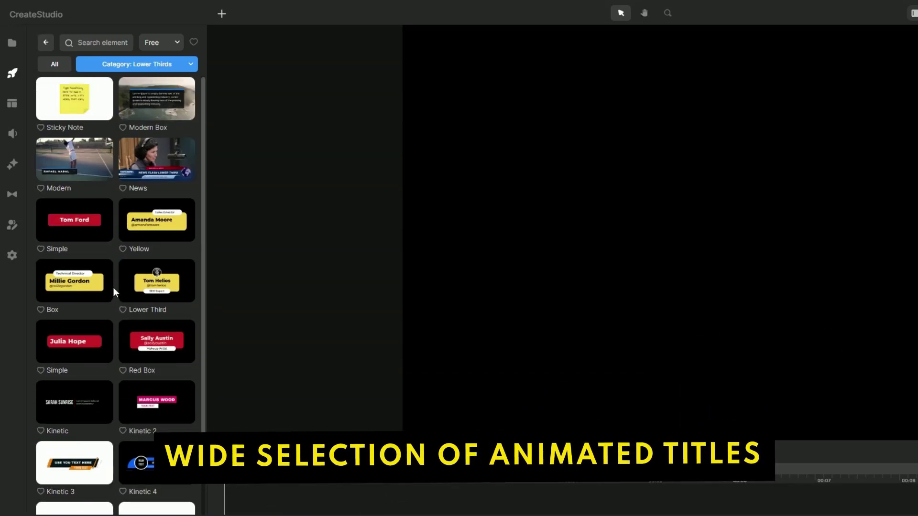
mouse_move(67, 352)
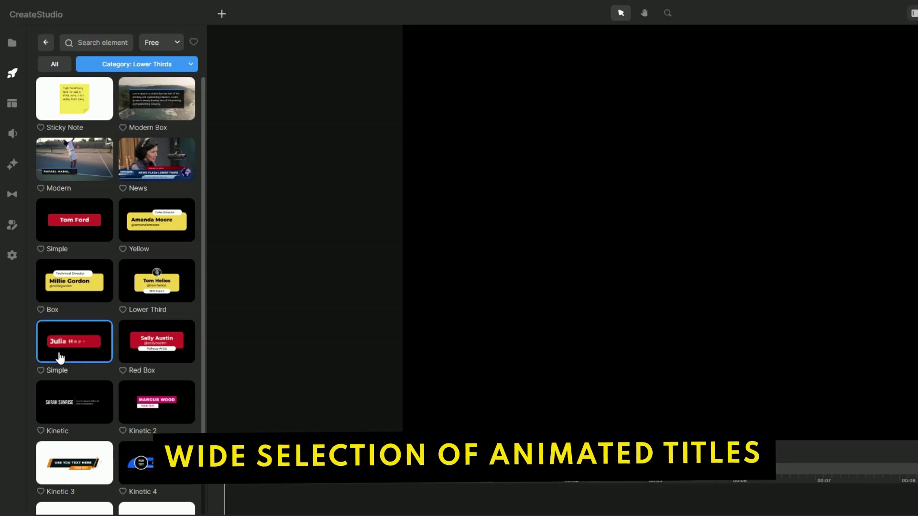
drag(59, 358, 515, 330)
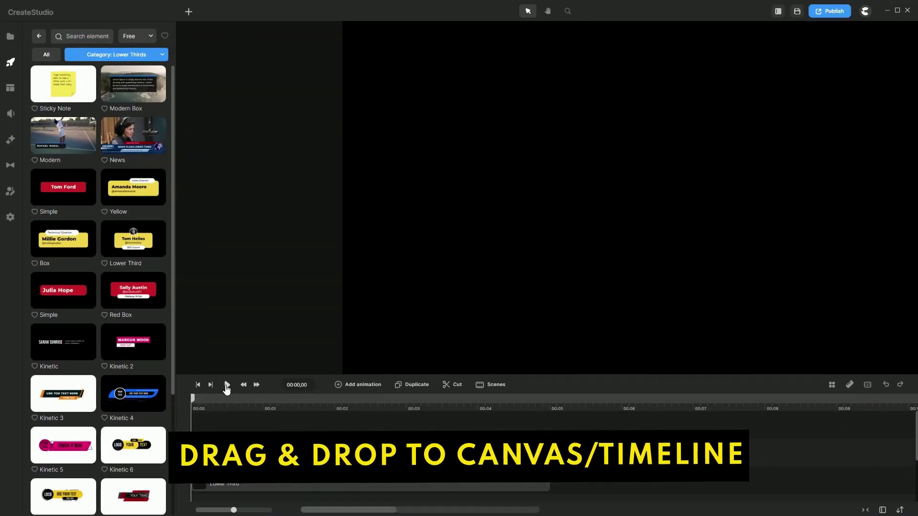
click(227, 386)
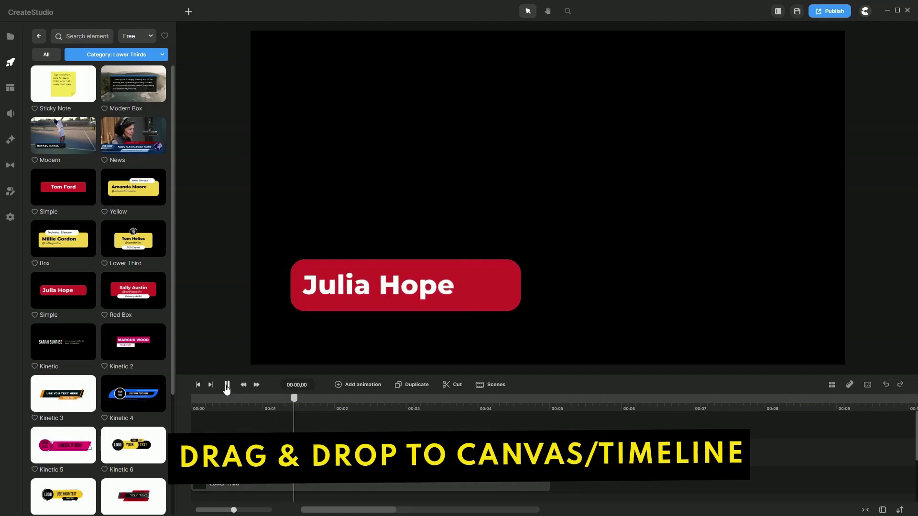
click(226, 386)
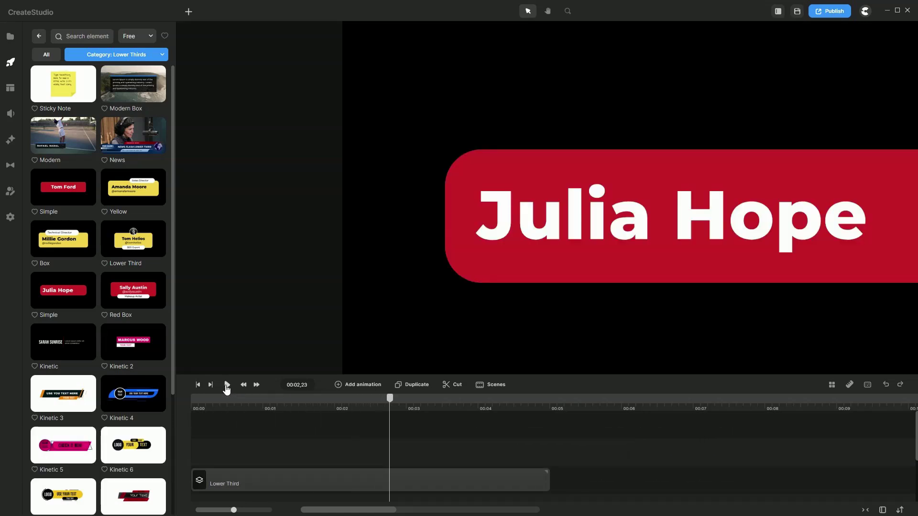
scroll(282, 313, down, 3)
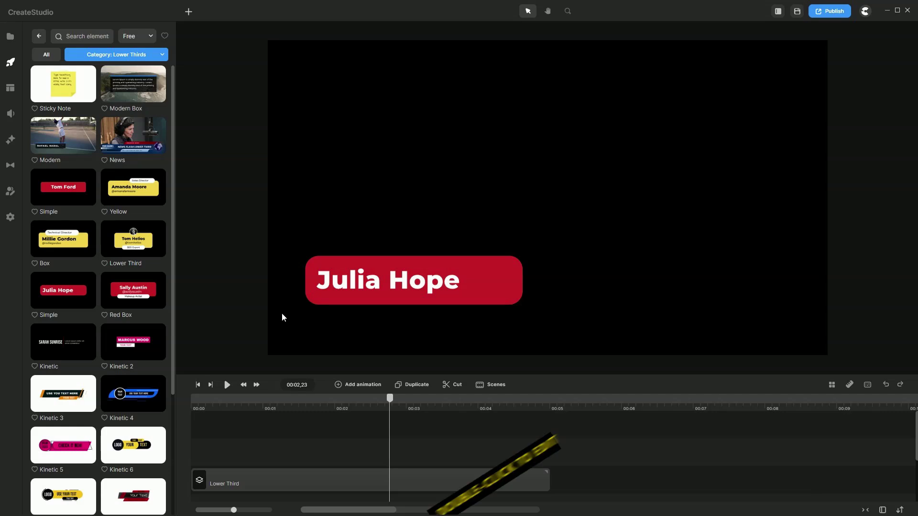
Step: Replace the lower third's name text with the owner's name
double_click(420, 282)
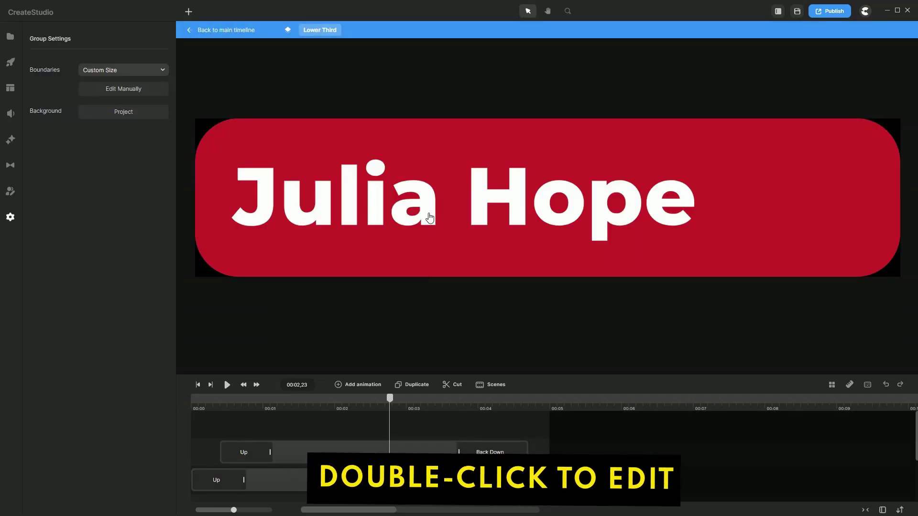
click(424, 211)
double_click(430, 217)
triple_click(430, 217)
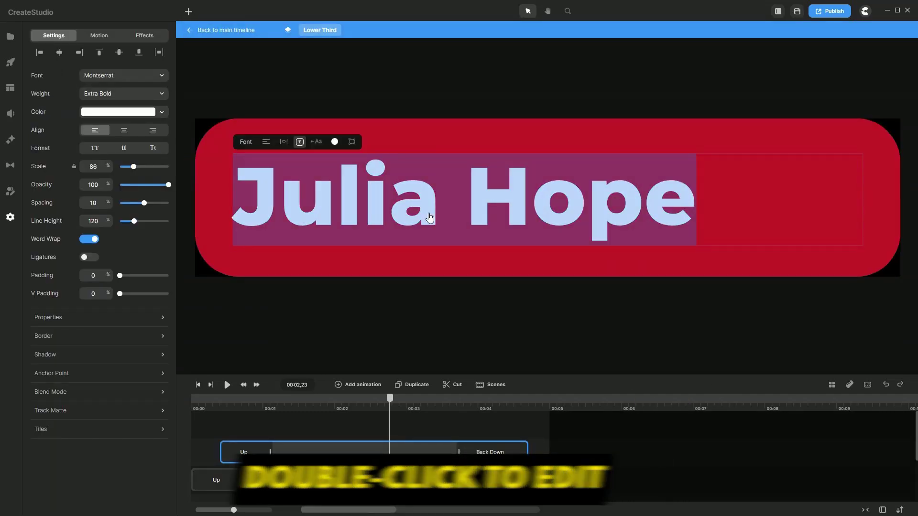
key(Escape)
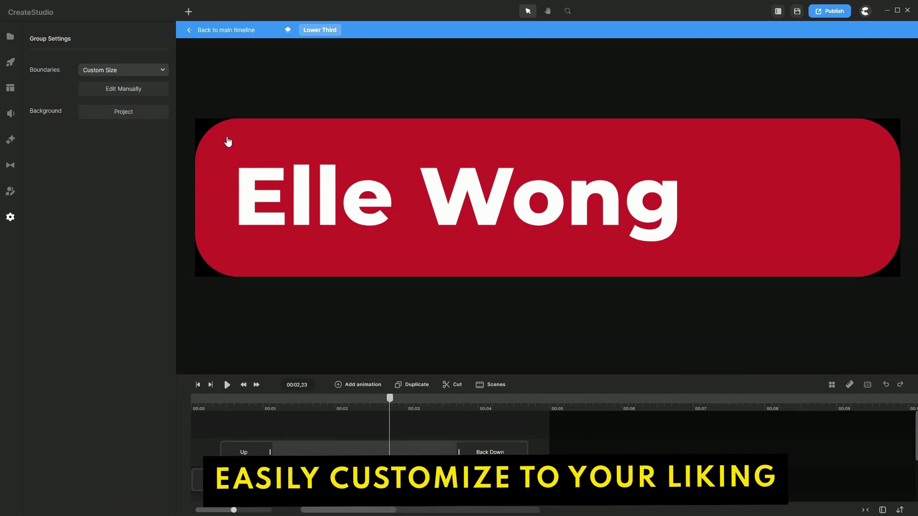
Step: Set the red box's fill colour to bf0900
click(230, 137)
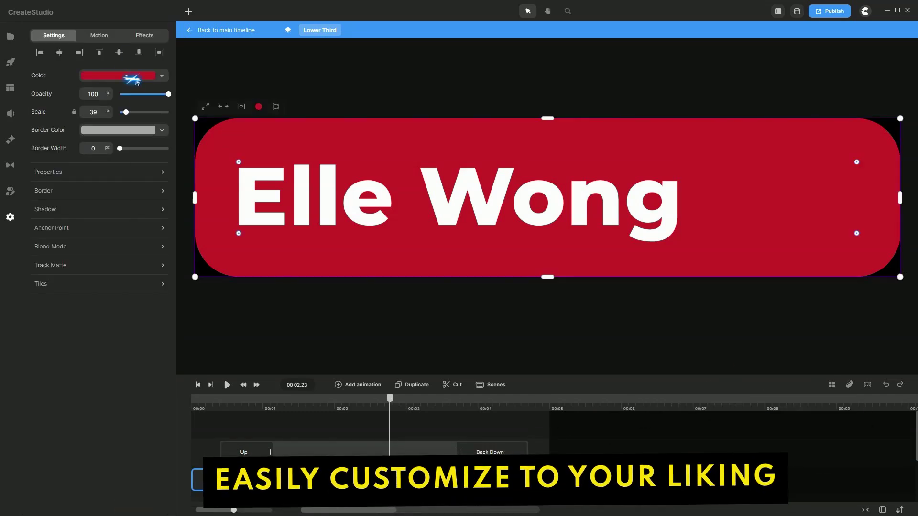
click(133, 76)
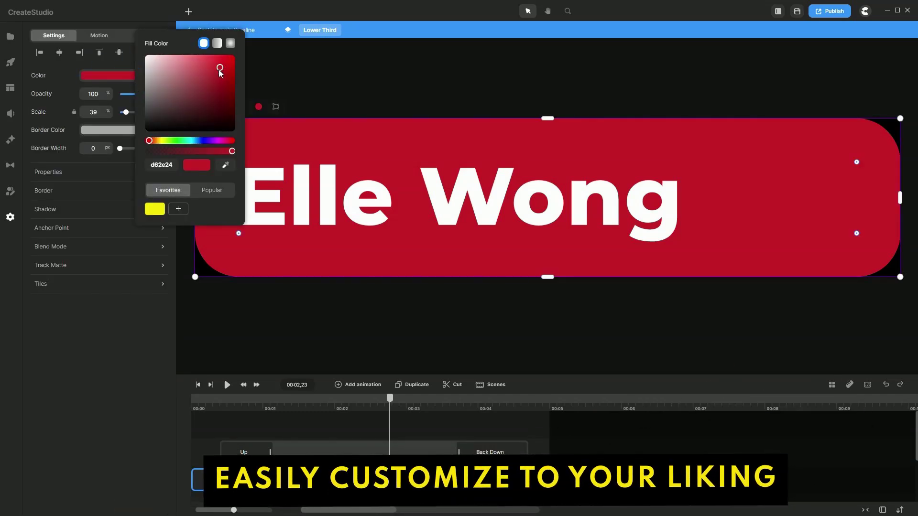
drag(220, 68, 242, 75)
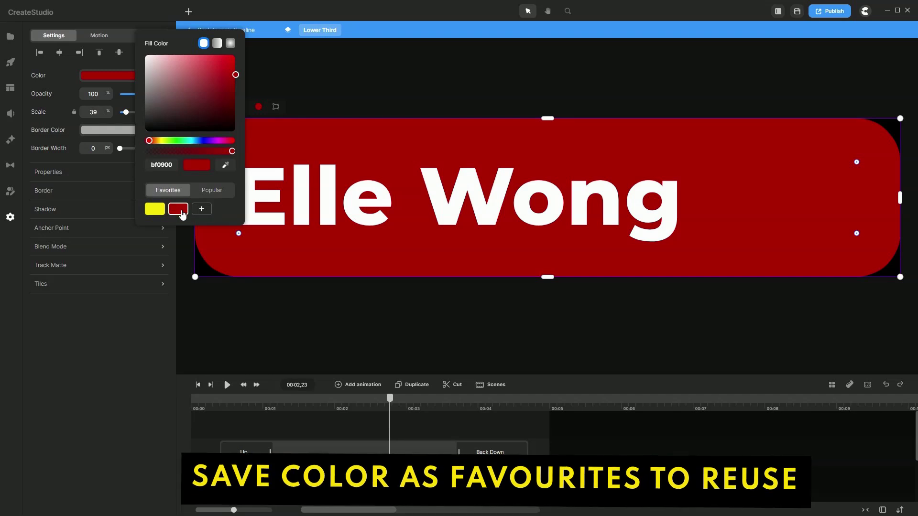
click(357, 312)
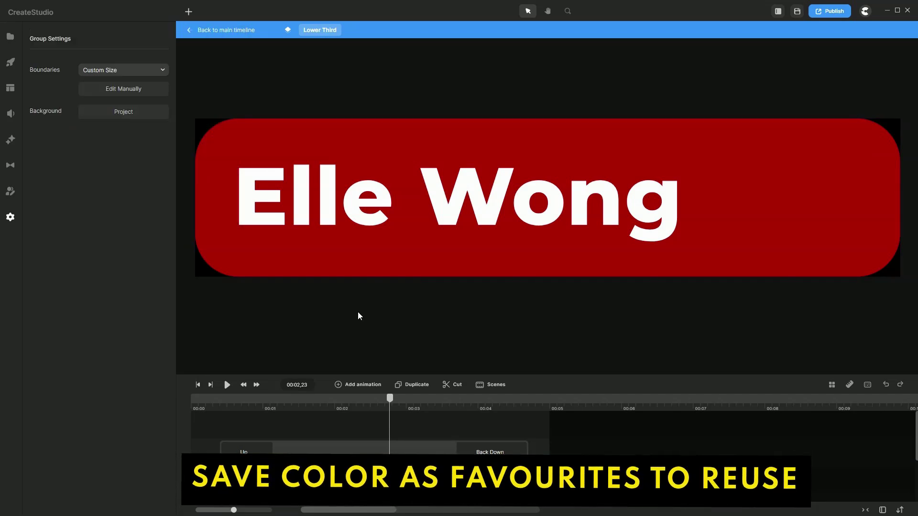
Step: Reduce the box's corner rounding and narrow it to fit the name
click(237, 162)
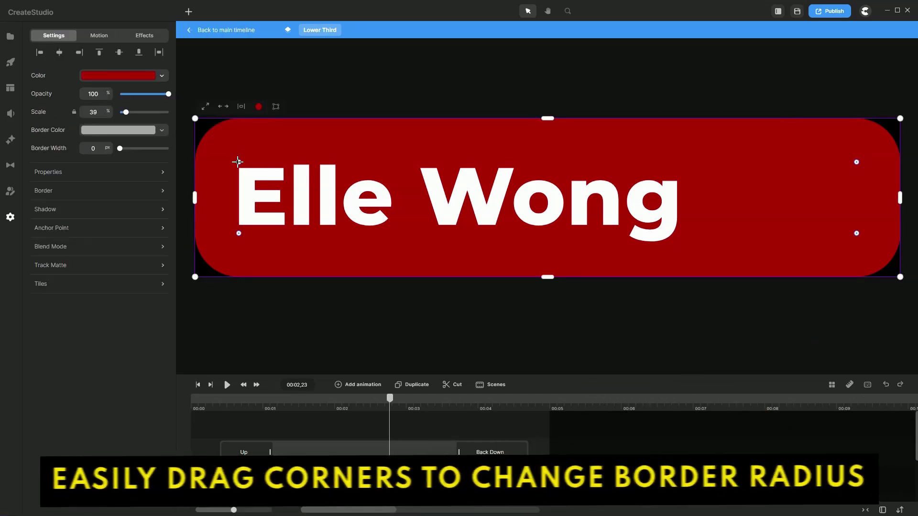
drag(238, 160, 208, 135)
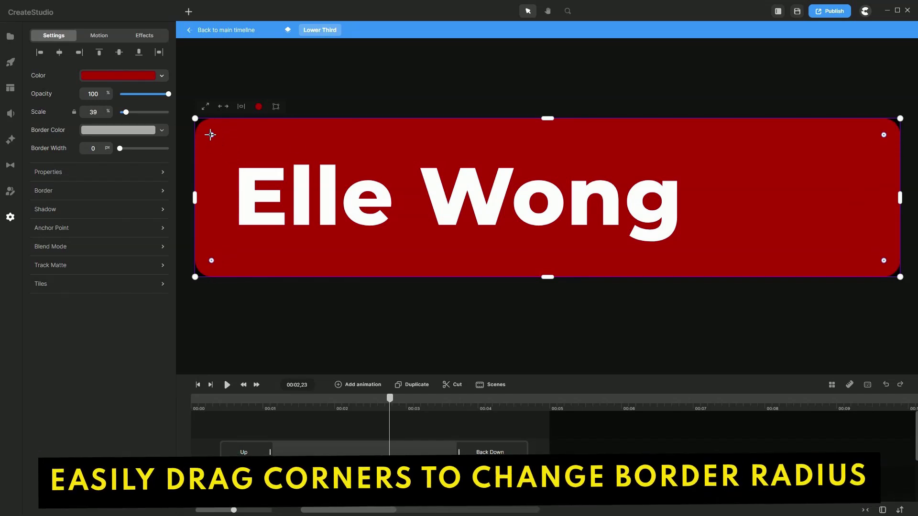
click(411, 74)
click(865, 170)
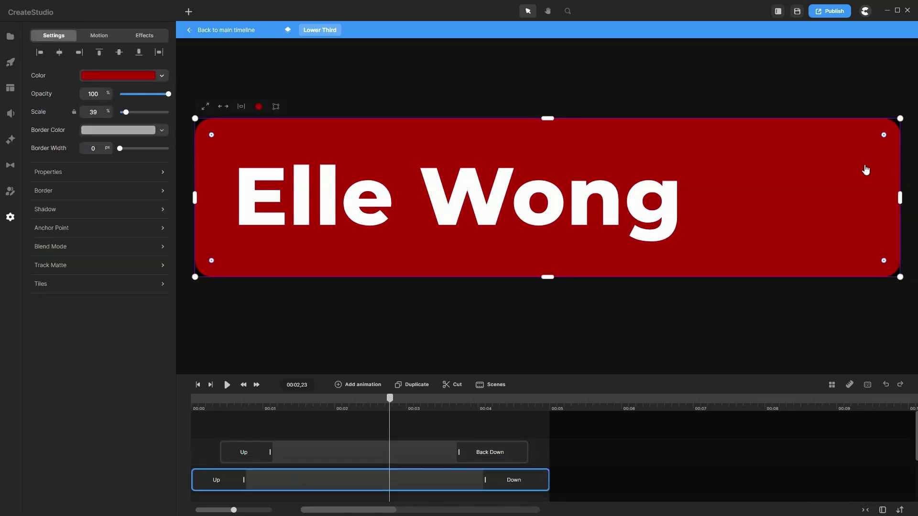
drag(887, 198, 749, 204)
Step: Back on the main timeline, play the edited lower third from the start
click(857, 212)
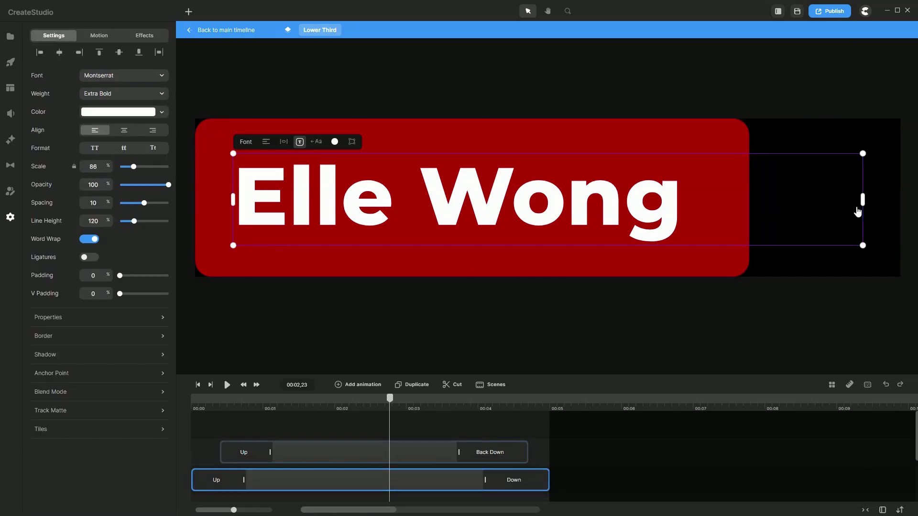
click(232, 31)
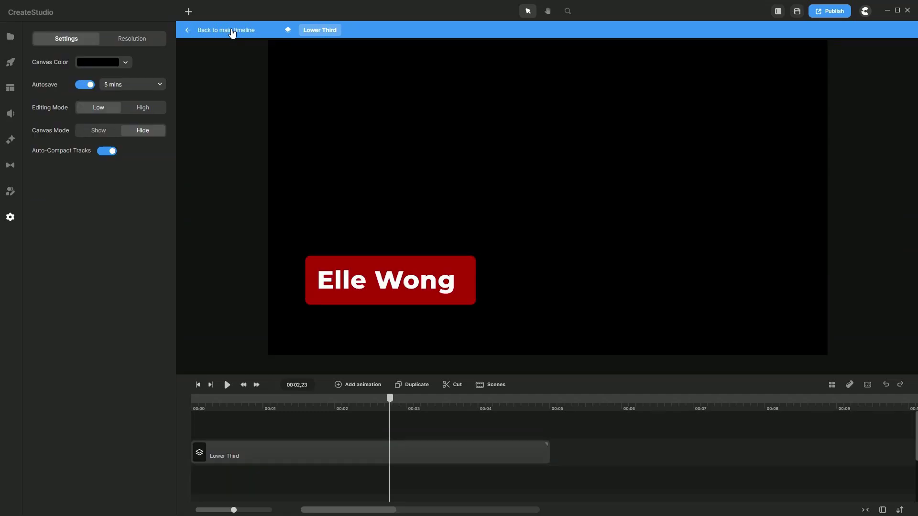
click(198, 385)
key(space)
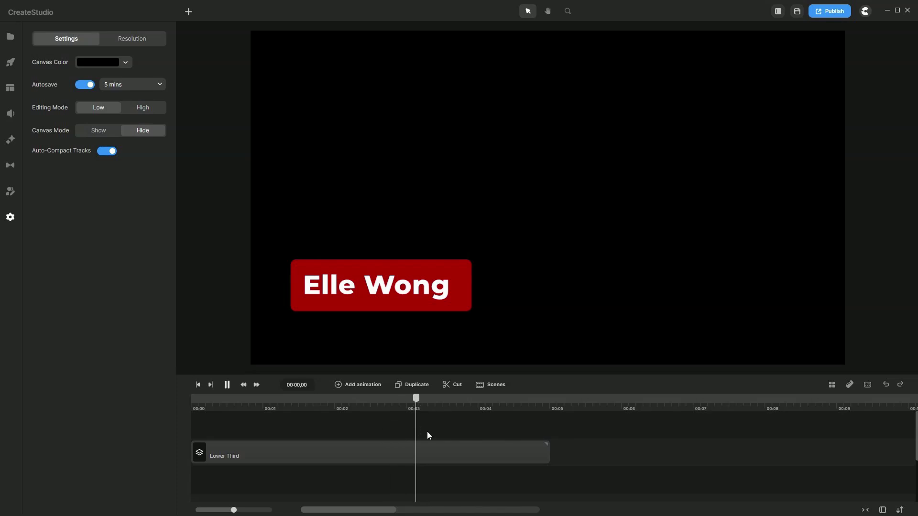
Step: Stop playback, save the lower third group to My Scenes, and view the saved scenes
key(space)
right_click(457, 282)
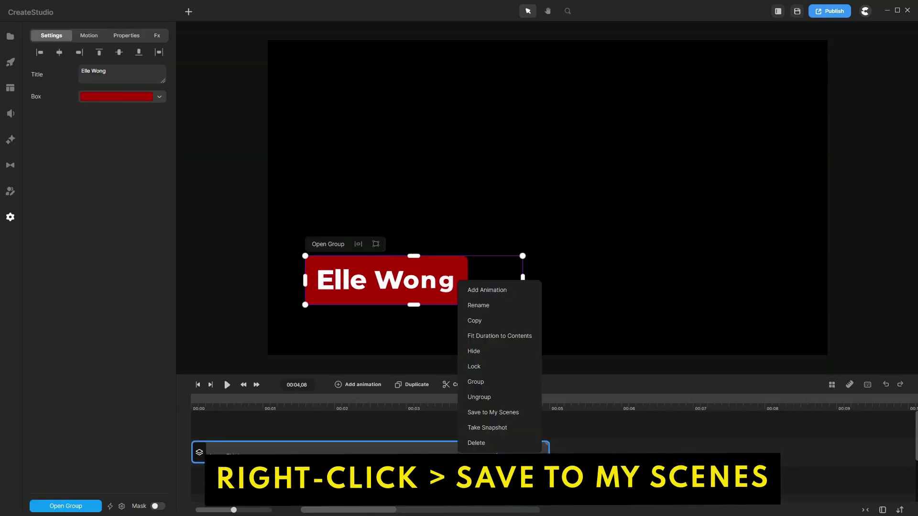
click(481, 409)
click(10, 88)
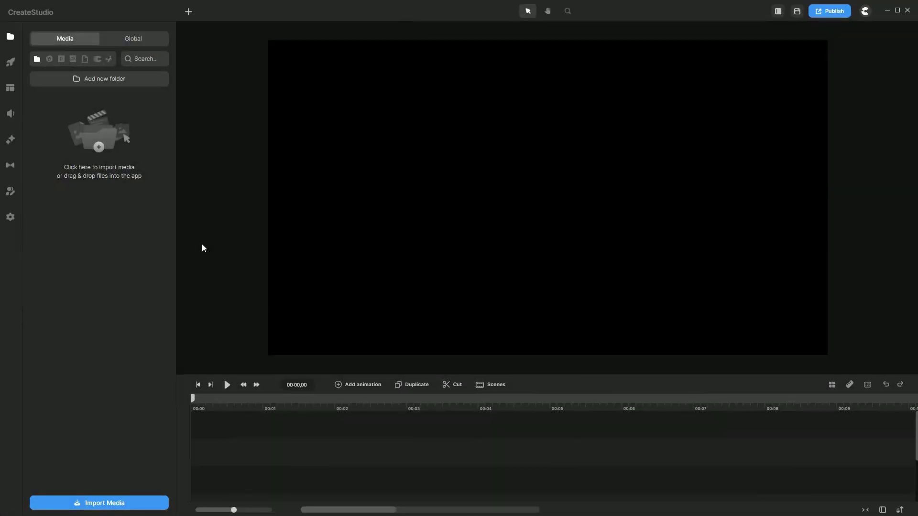
Step: Add the Type Pro Boxed Lines title to the canvas and preview it
click(12, 65)
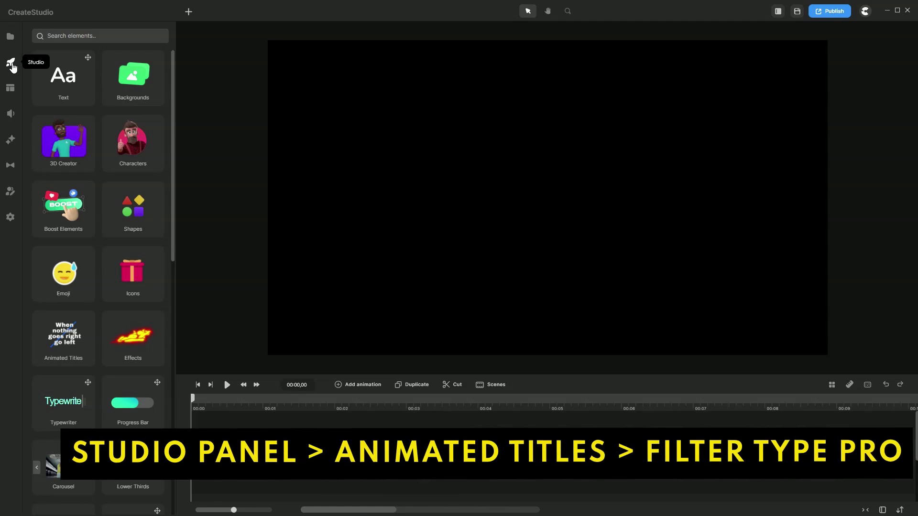
scroll(65, 193, down, 3)
click(65, 193)
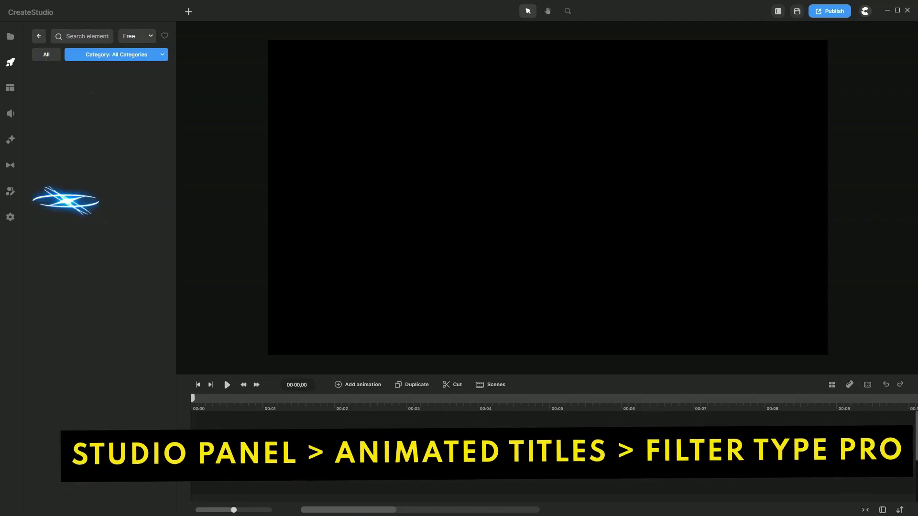
click(117, 55)
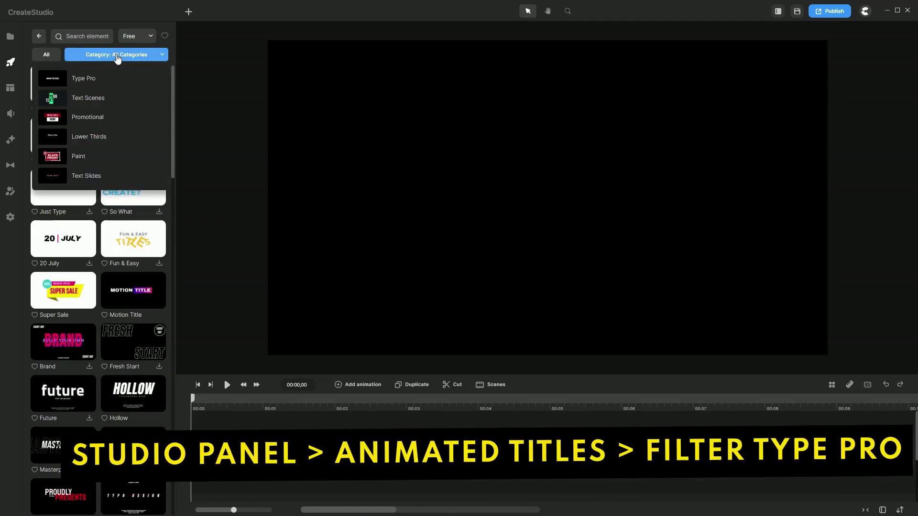
click(98, 80)
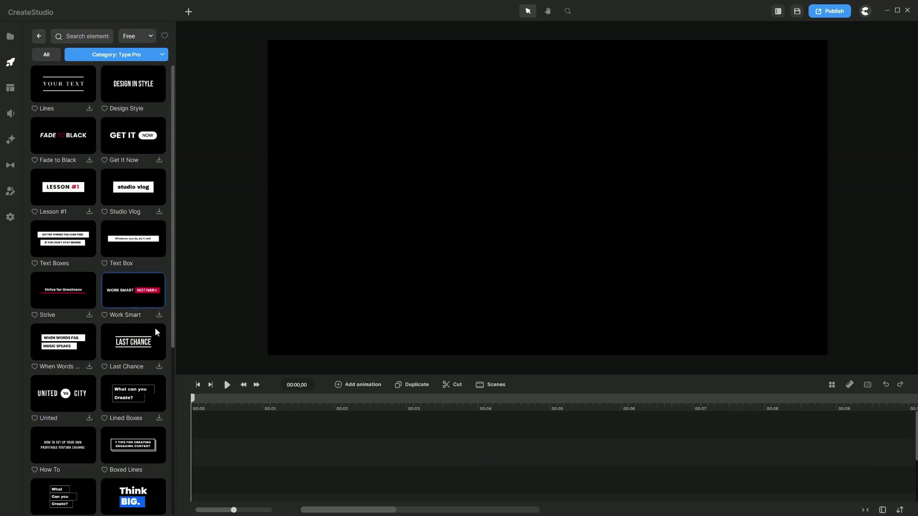
scroll(155, 341, down, 4)
scroll(67, 381, up, 4)
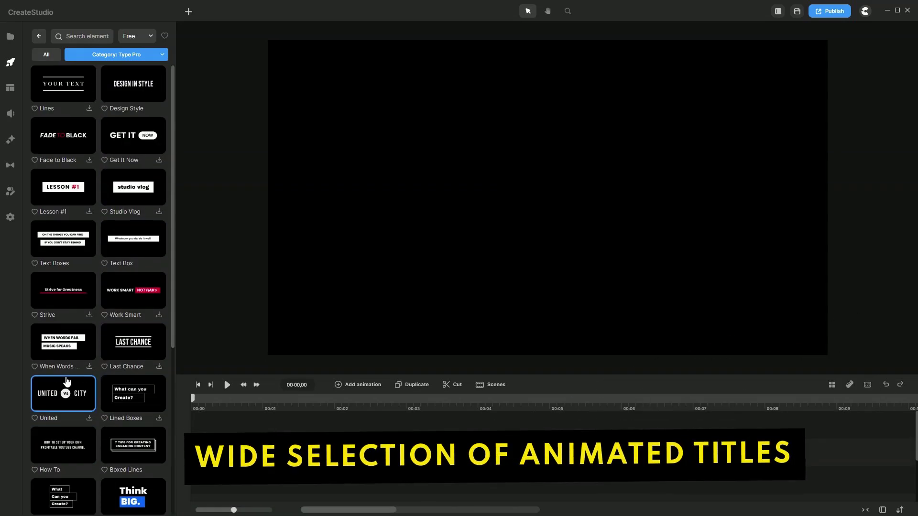
scroll(69, 378, down, 2)
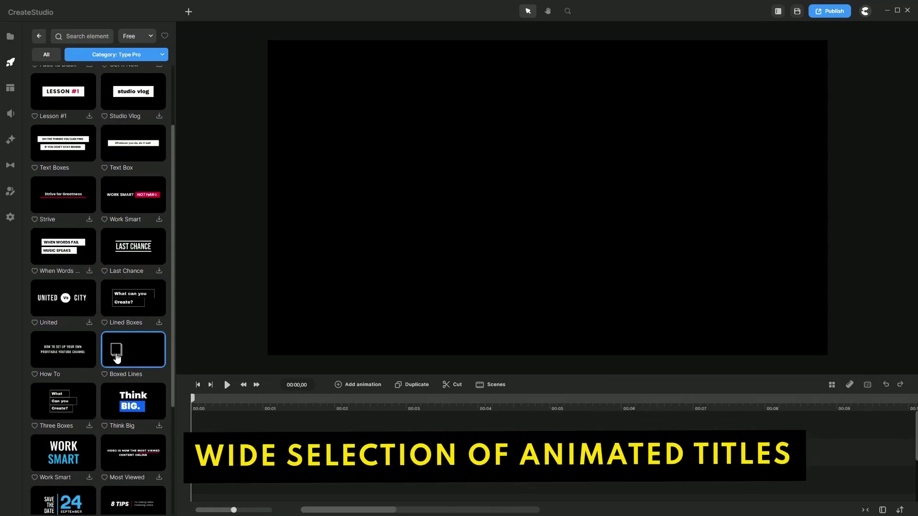
drag(154, 237, 498, 180)
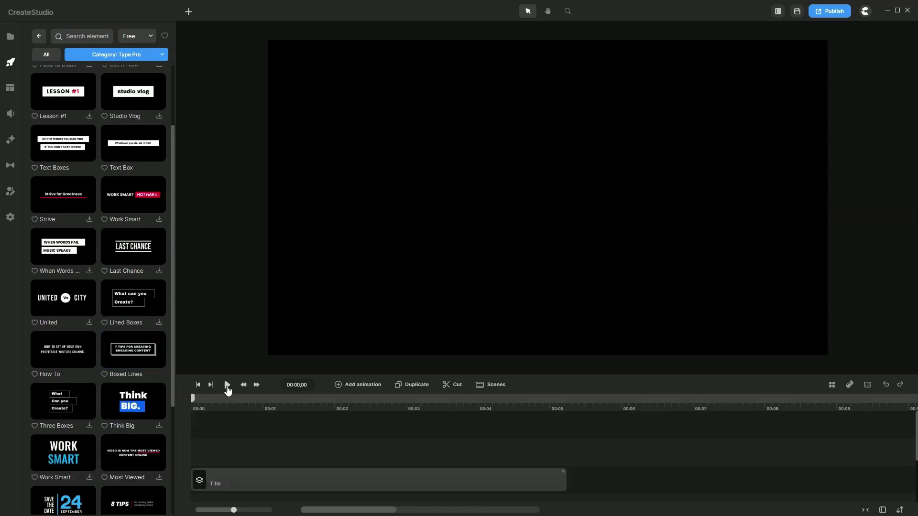
click(227, 385)
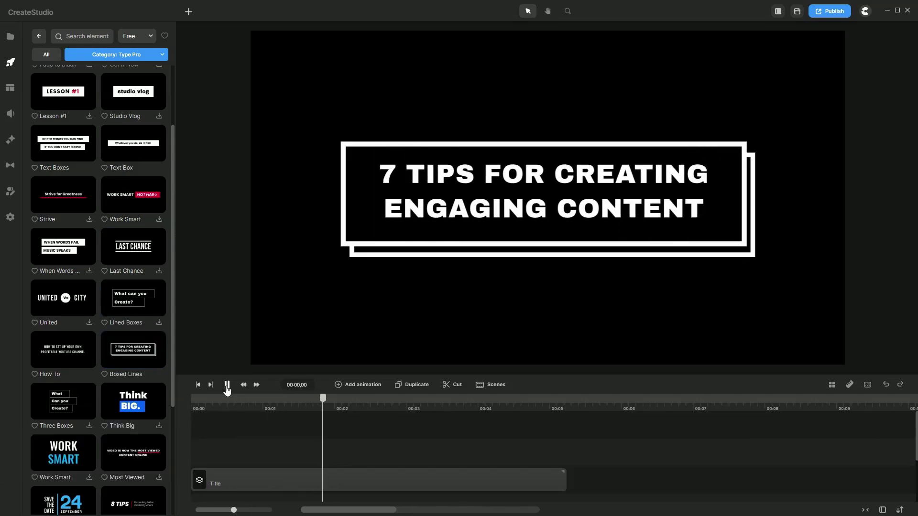
click(227, 386)
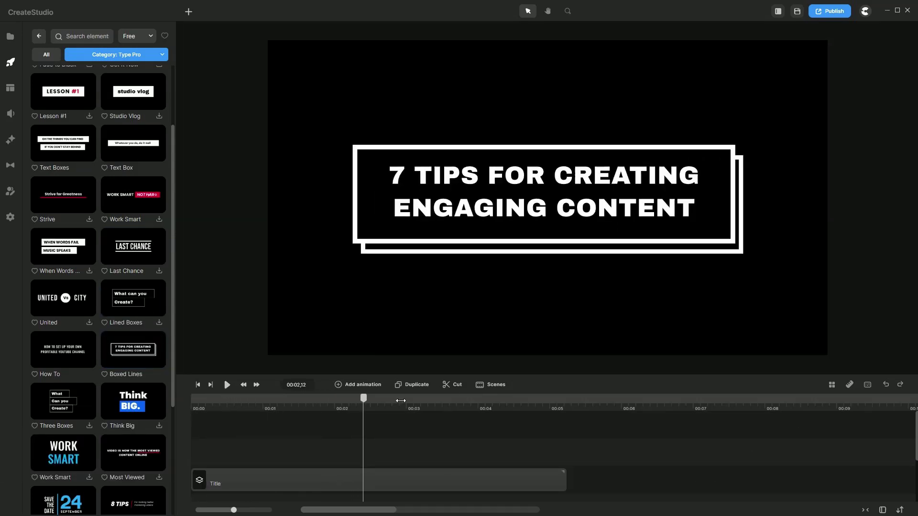
Step: Change the title's top line to 'LESSON #2:'
click(506, 180)
double_click(503, 178)
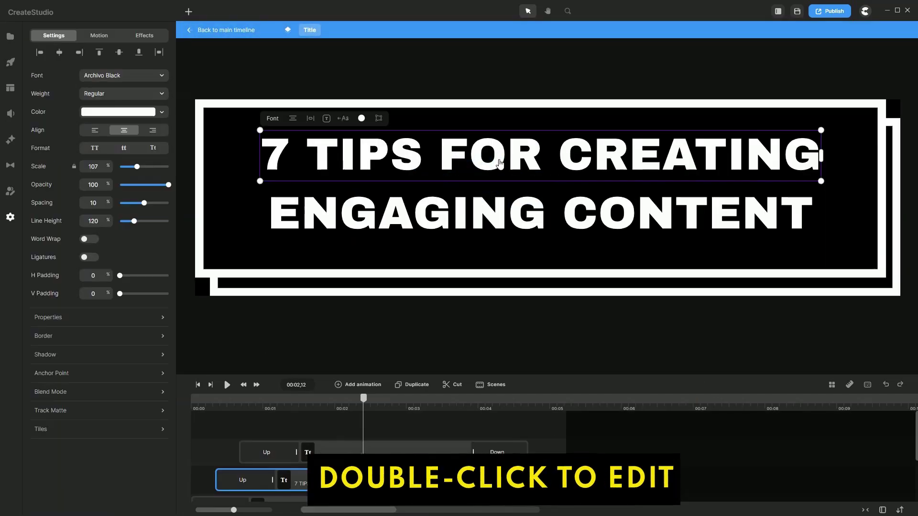
double_click(499, 163)
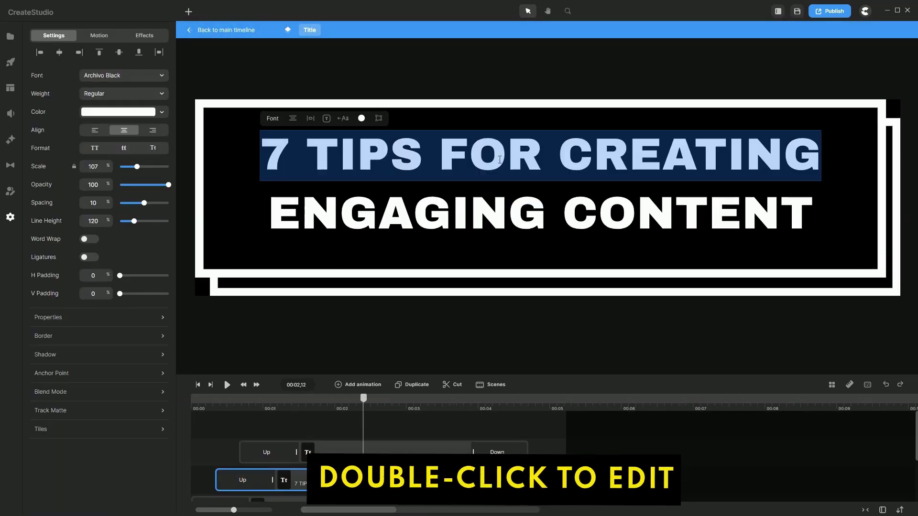
text(L)
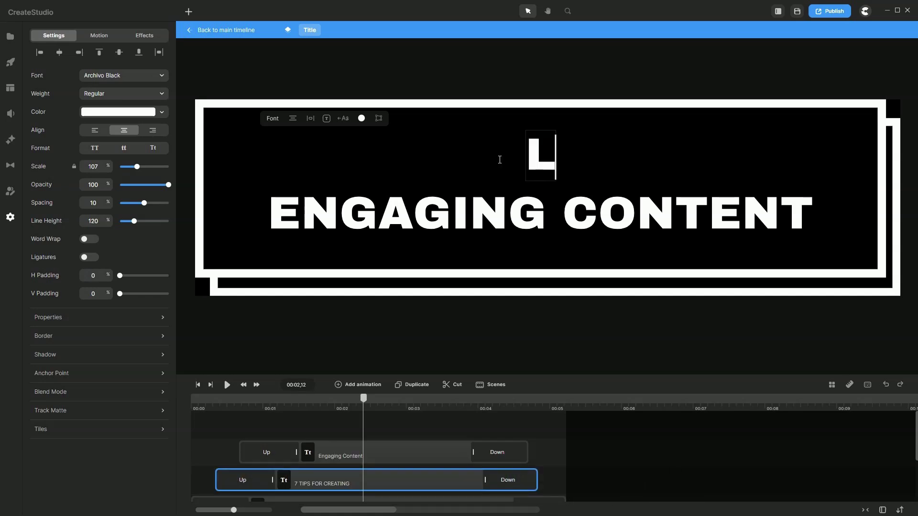
text(ESSON #2:)
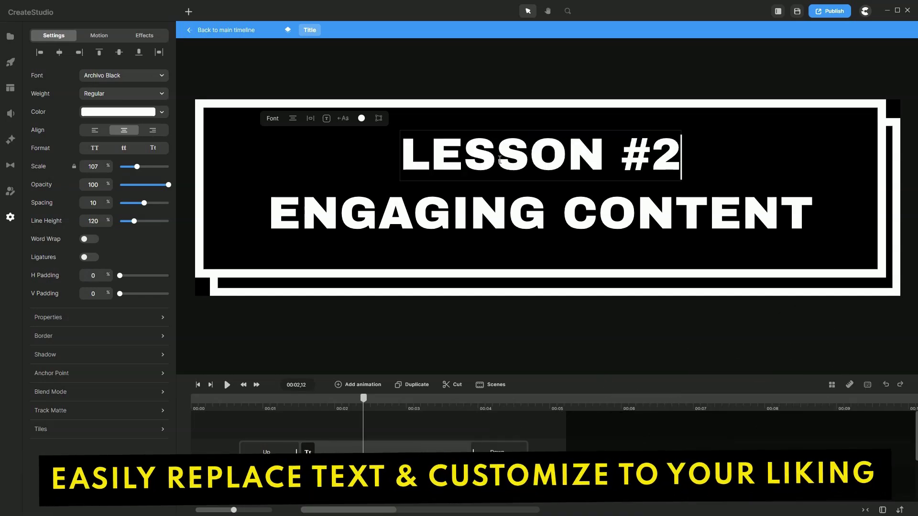
Step: Change the second line to 'Strength Training'
click(420, 213)
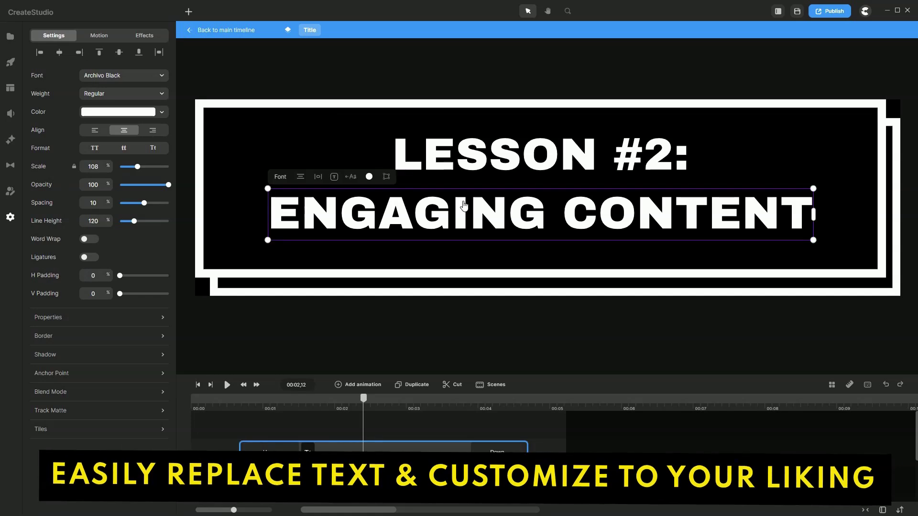
double_click(421, 212)
text(Stren)
key(BackSpace)
key(BackSpace)
key(BackSpace)
text(reg)
key(BackSpace)
text(ngth Training)
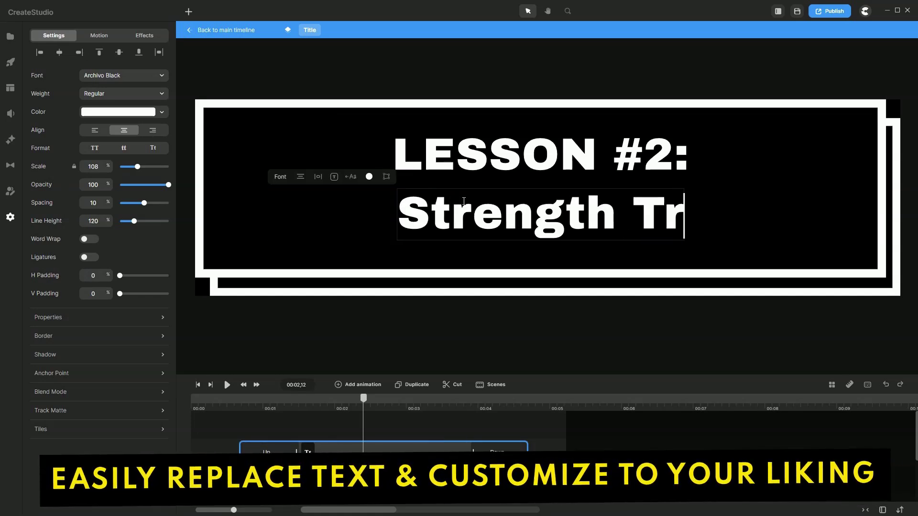
click(497, 117)
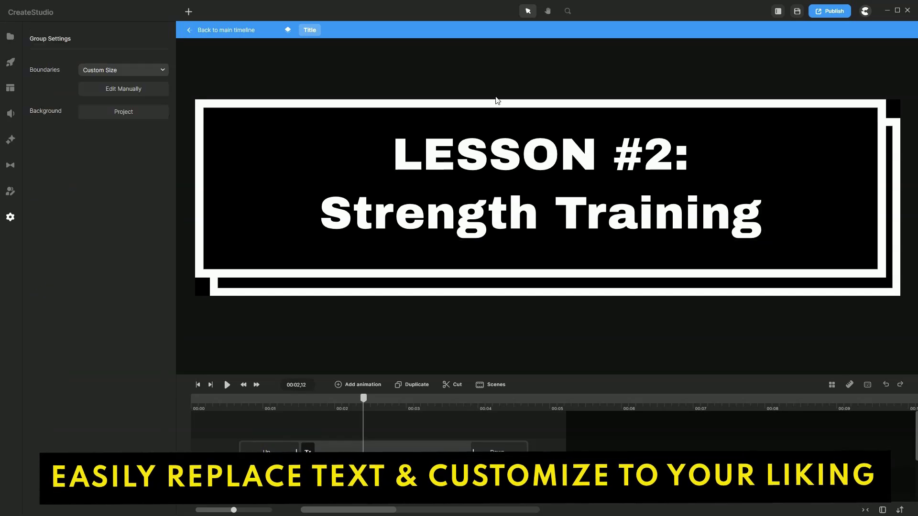
Step: Colour both 'LESSON #2:' and 'Strength Training' red using the favourite swatch
click(503, 165)
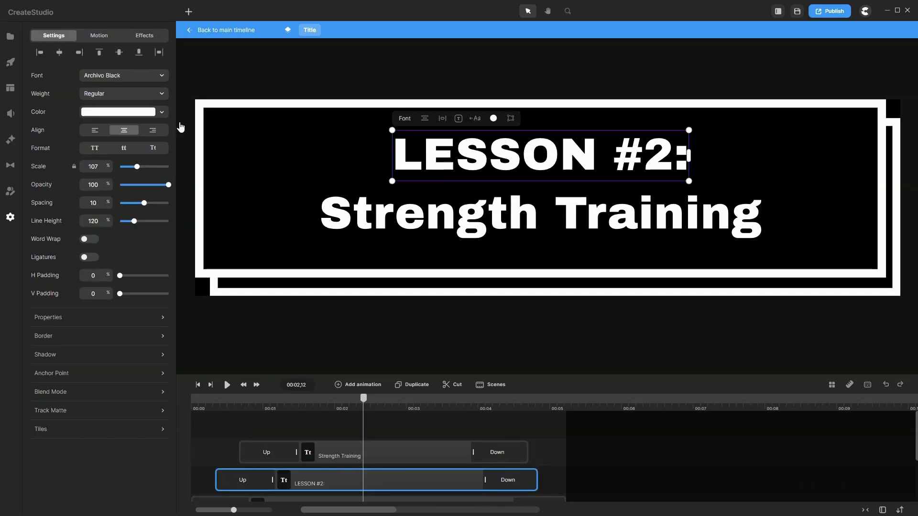
click(128, 113)
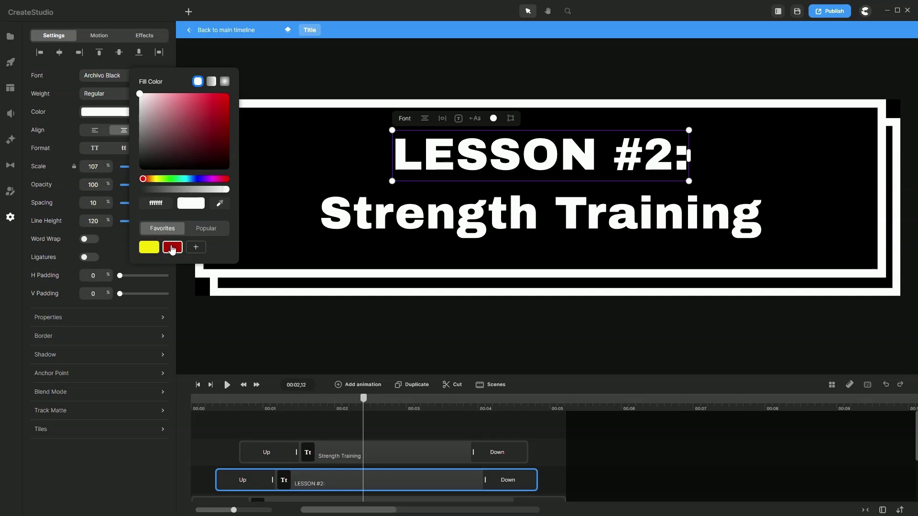
click(173, 247)
click(334, 215)
click(110, 113)
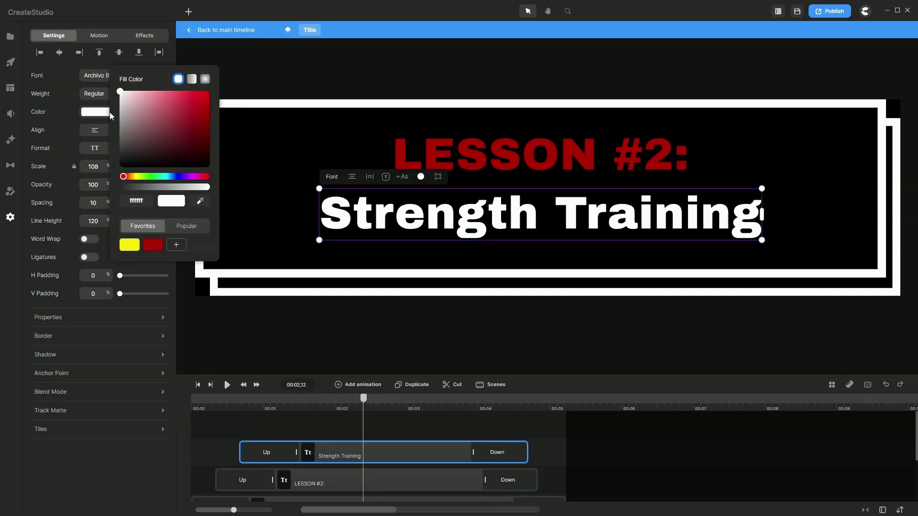
click(162, 245)
click(285, 113)
click(281, 113)
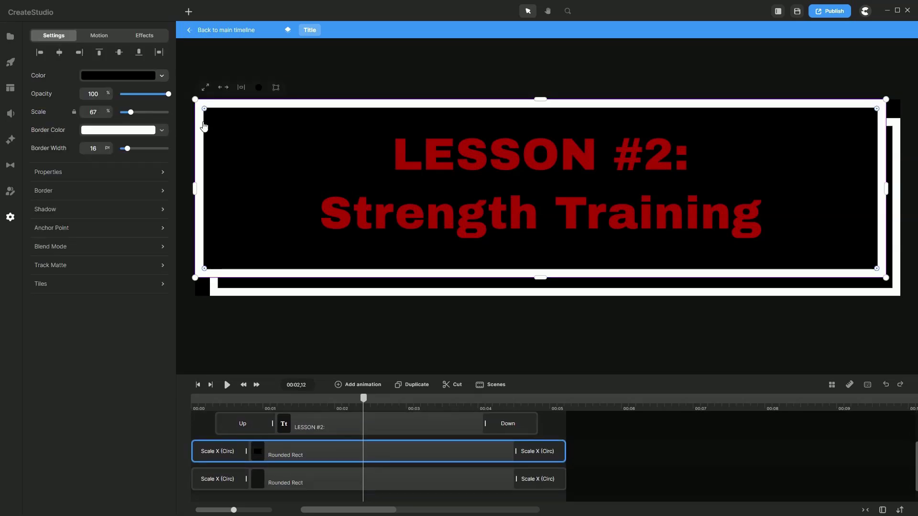
click(427, 72)
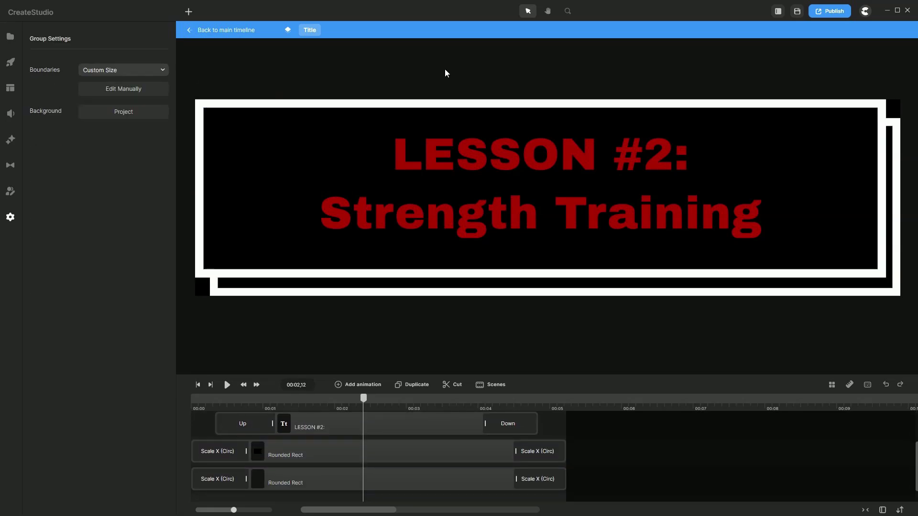
Step: Replay the red LESSON #2 title from the start, then save its Title clip to My Scenes
click(236, 33)
click(198, 384)
key(space)
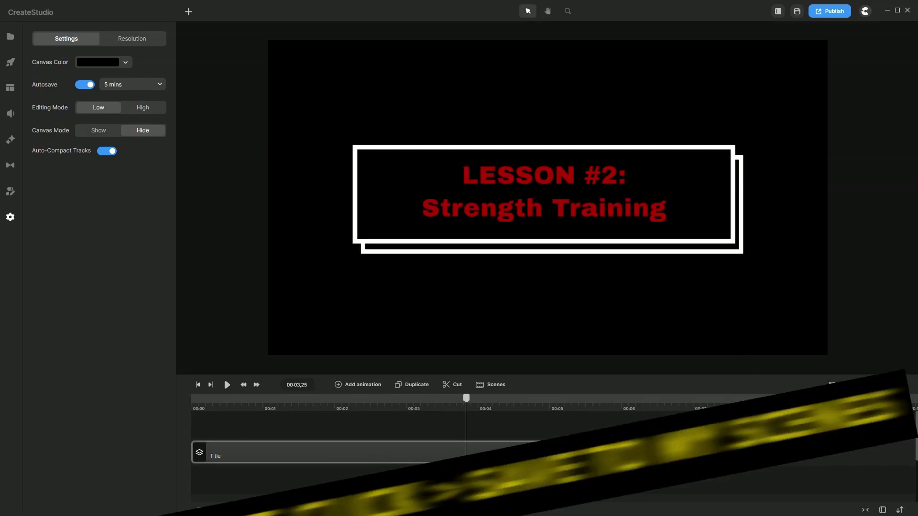
right_click(452, 449)
click(472, 416)
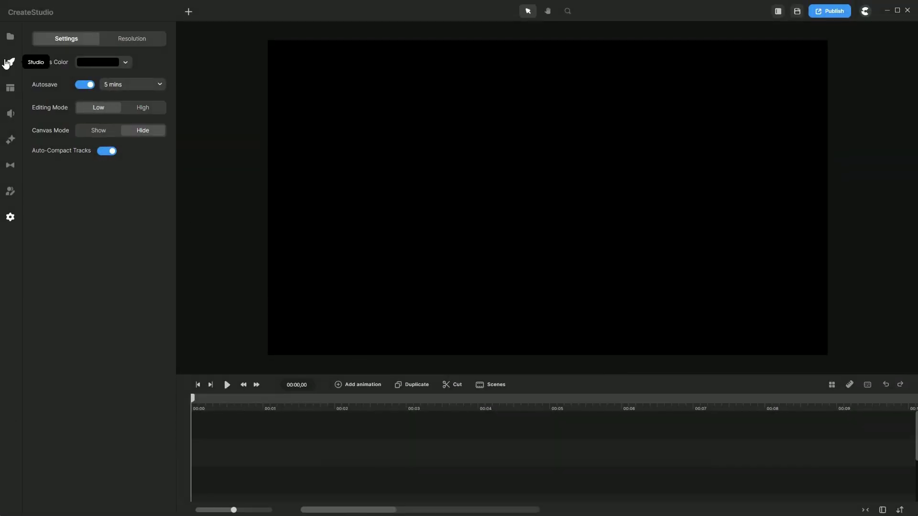
Step: Place the Type Pro Text Box title 'Whatever you do, do it well' at canvas centre
click(8, 62)
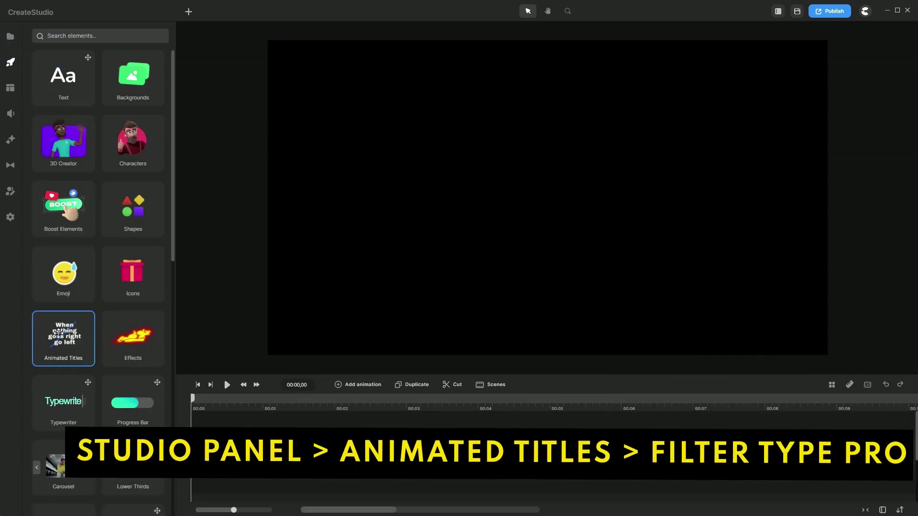
click(58, 333)
click(127, 57)
click(113, 80)
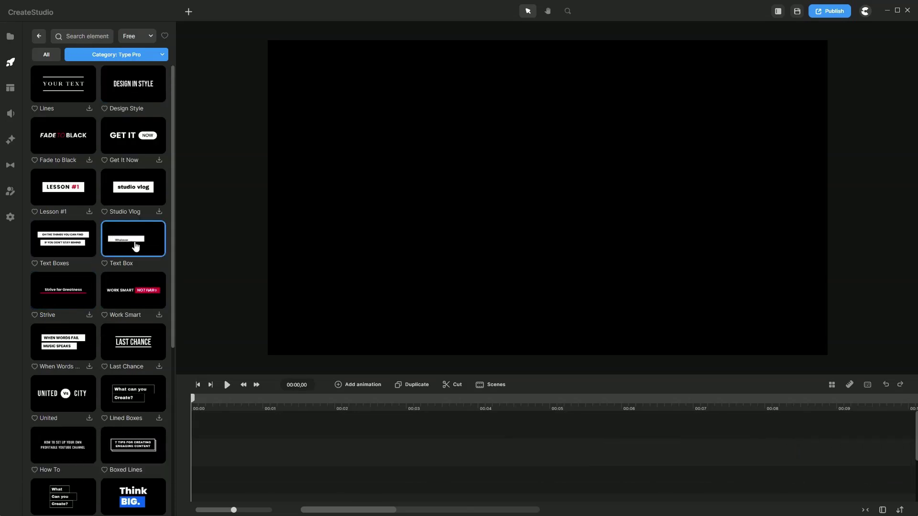
drag(126, 247, 451, 241)
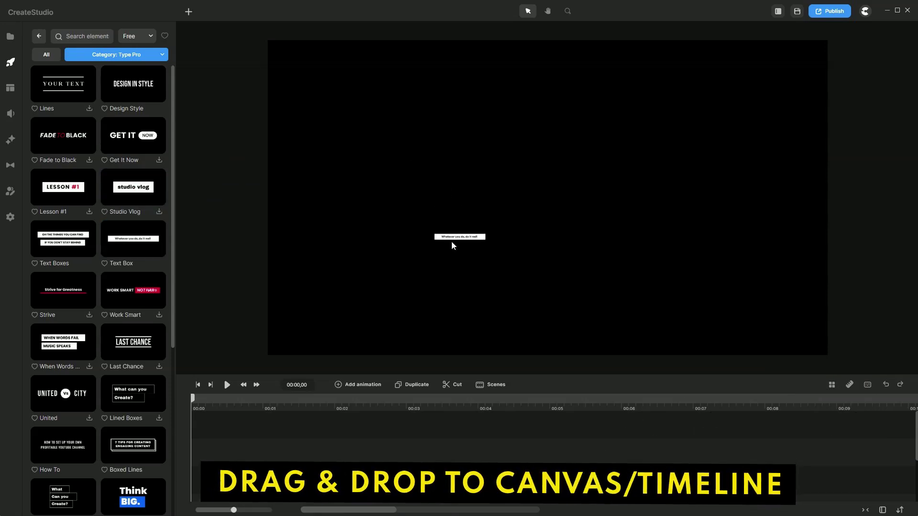
drag(227, 401, 367, 407)
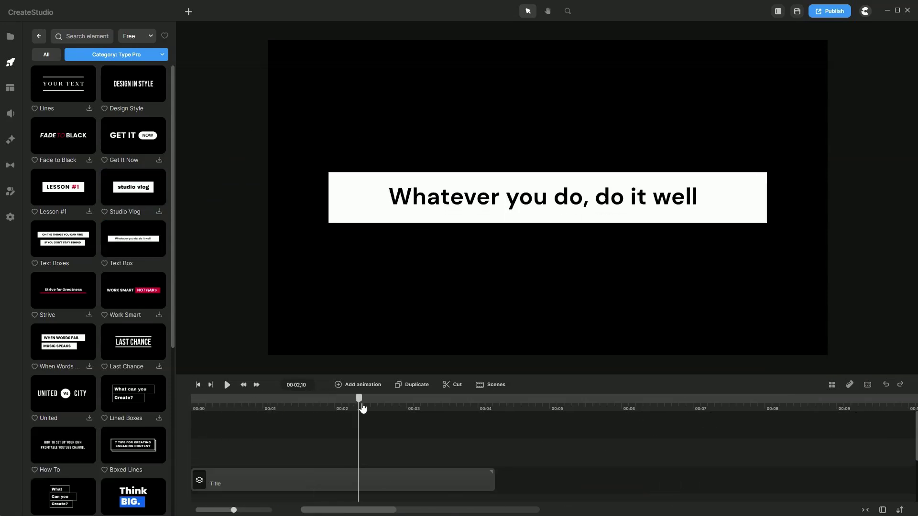
Step: Shrink the 'Whatever you do, do it well' box, move it to lower centre, and preview it
click(694, 186)
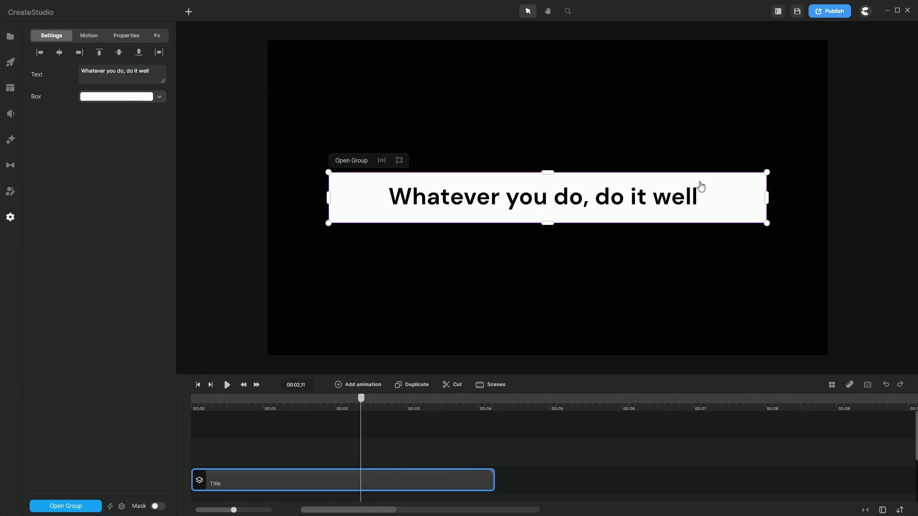
drag(767, 172, 640, 298)
click(722, 268)
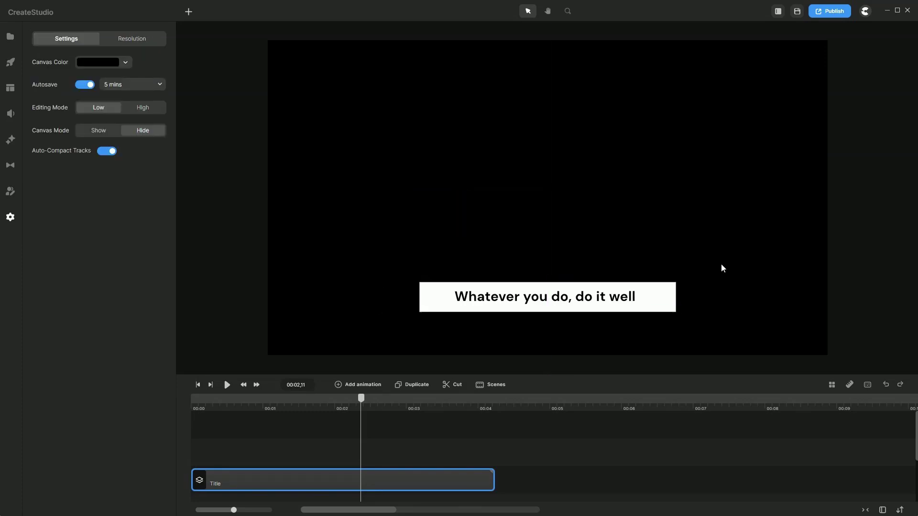
click(651, 306)
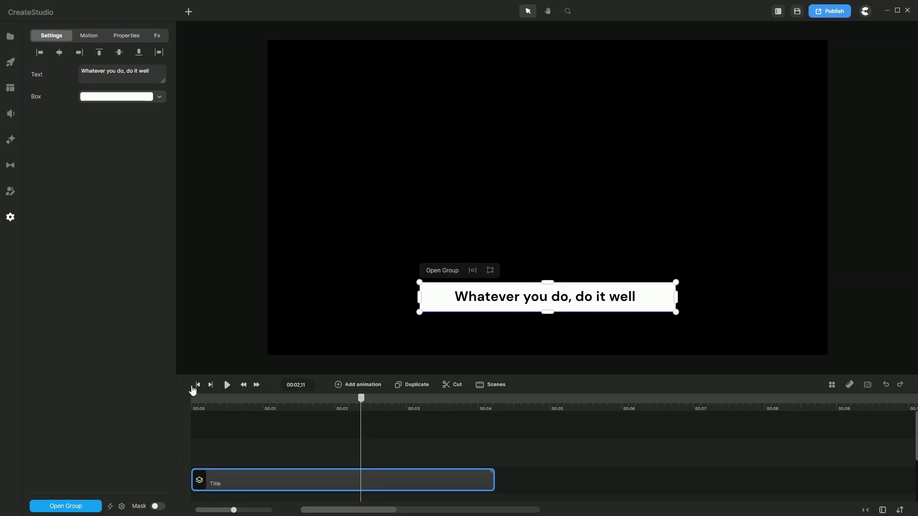
click(197, 385)
click(227, 385)
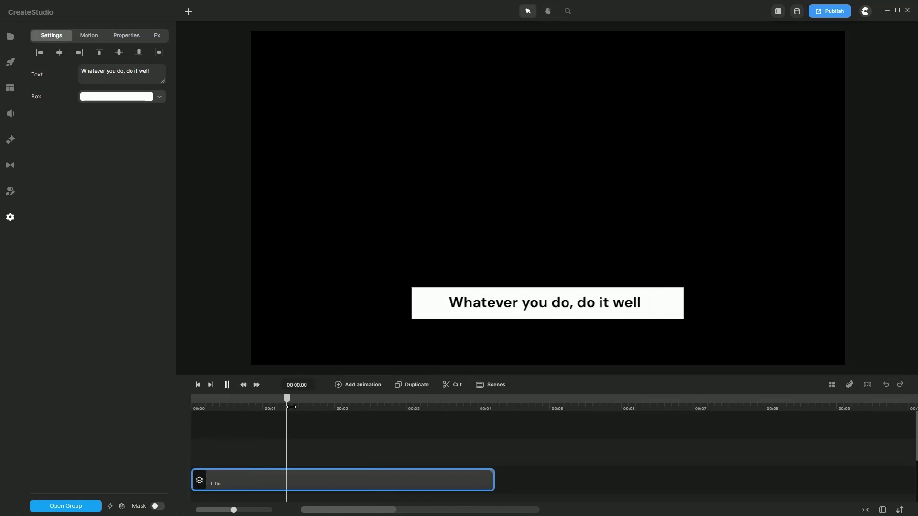
key(space)
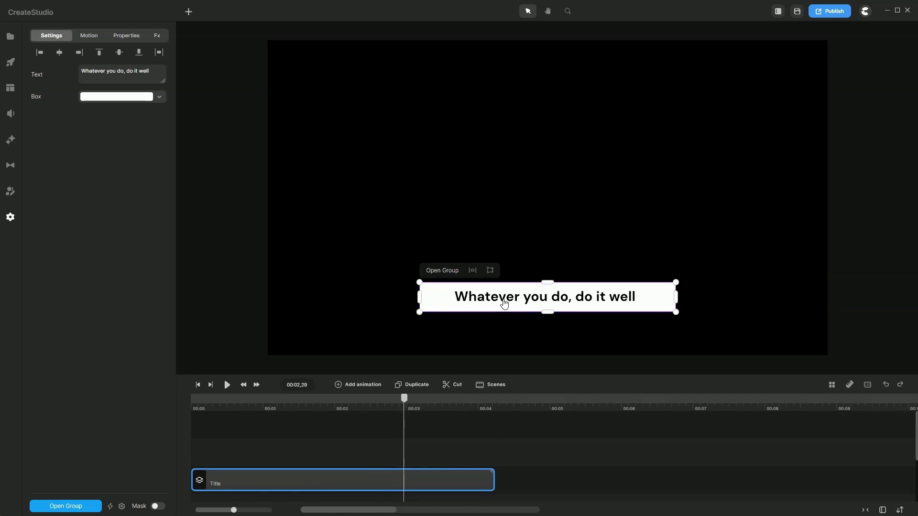
Step: Save the 'Whatever you do' Title clip to My Scenes
right_click(411, 483)
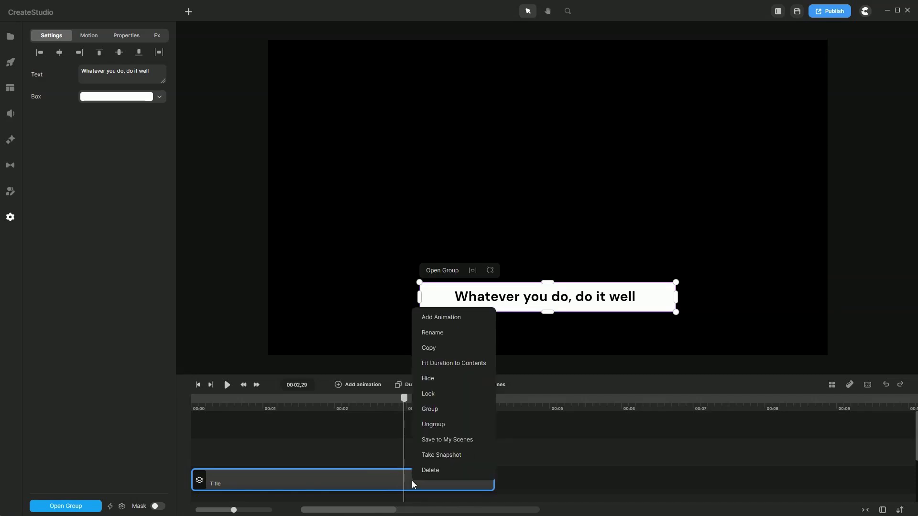
click(447, 439)
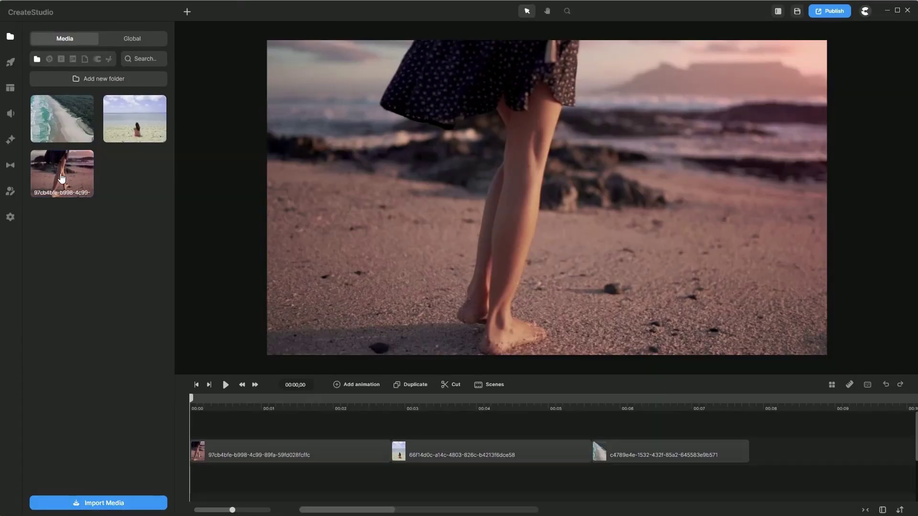
Step: Show the transition effects in the element library, filtered to the Papers category
click(10, 62)
scroll(62, 310, down, 10)
click(62, 335)
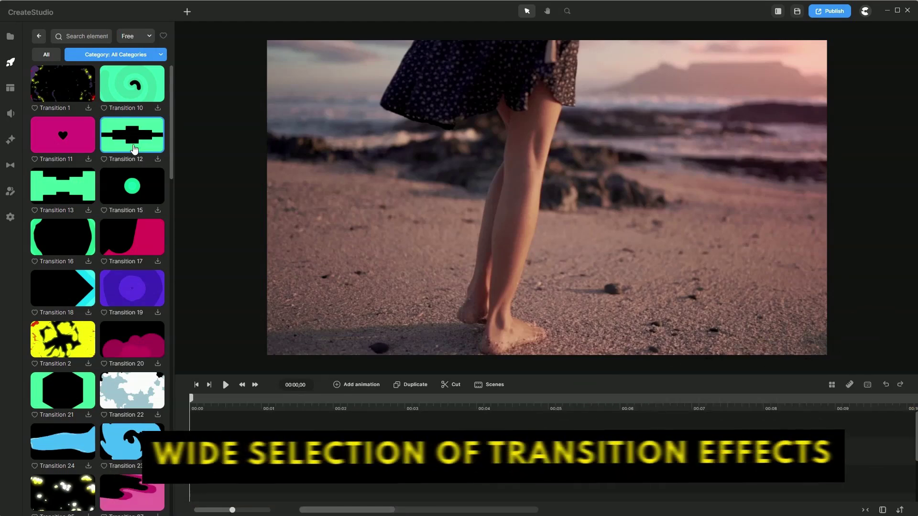
scroll(129, 158, down, 12)
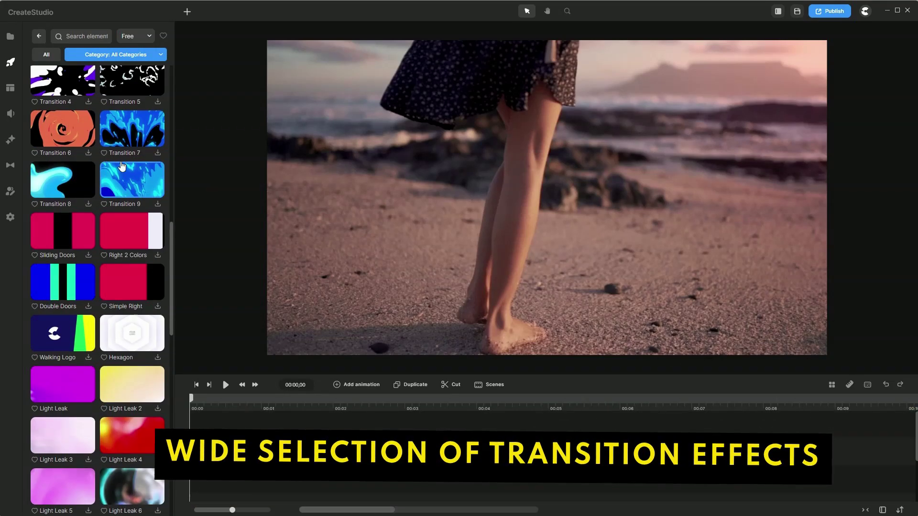
scroll(122, 163, up, 10)
click(127, 54)
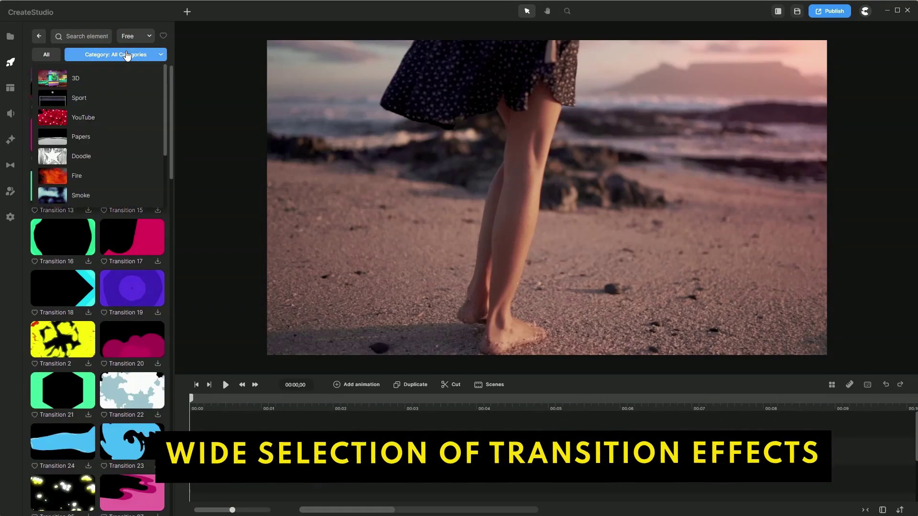
scroll(119, 79, down, 3)
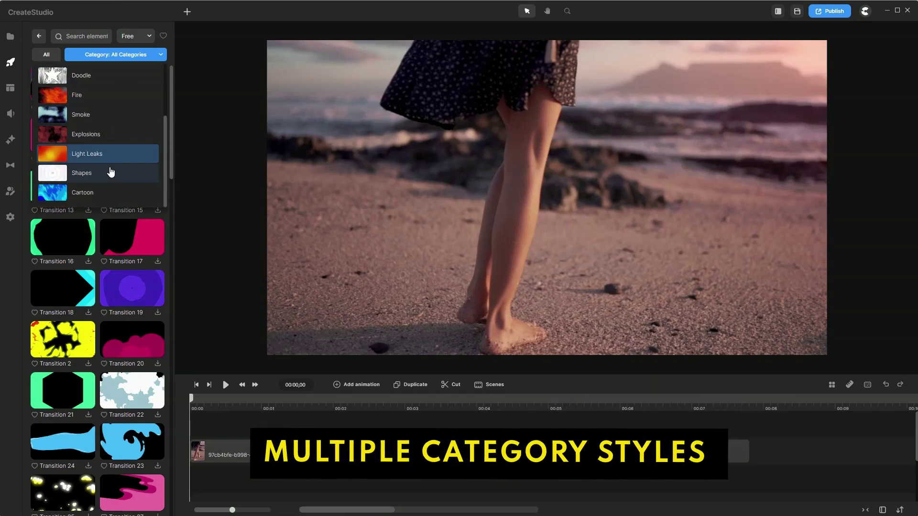
scroll(113, 190, up, 2)
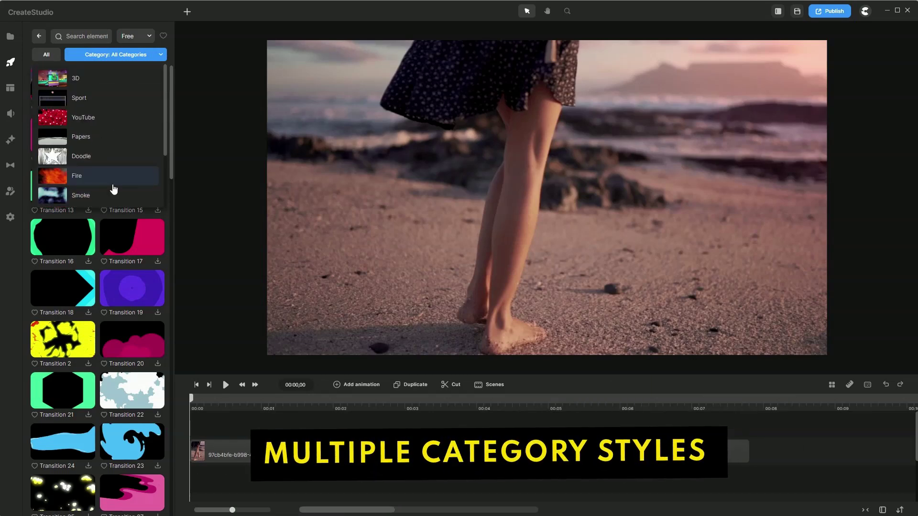
click(114, 141)
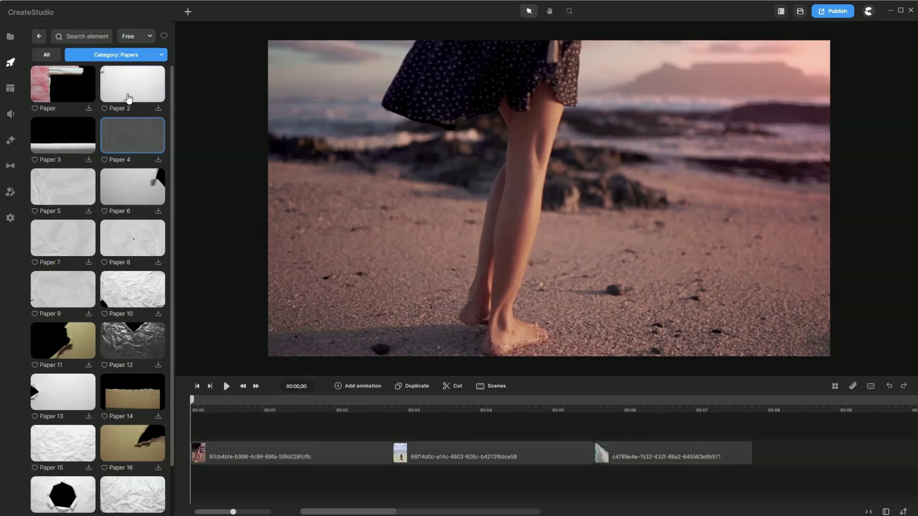
Step: Browse the Fire, Light Leaks and Cartoon transition categories in turn
click(132, 55)
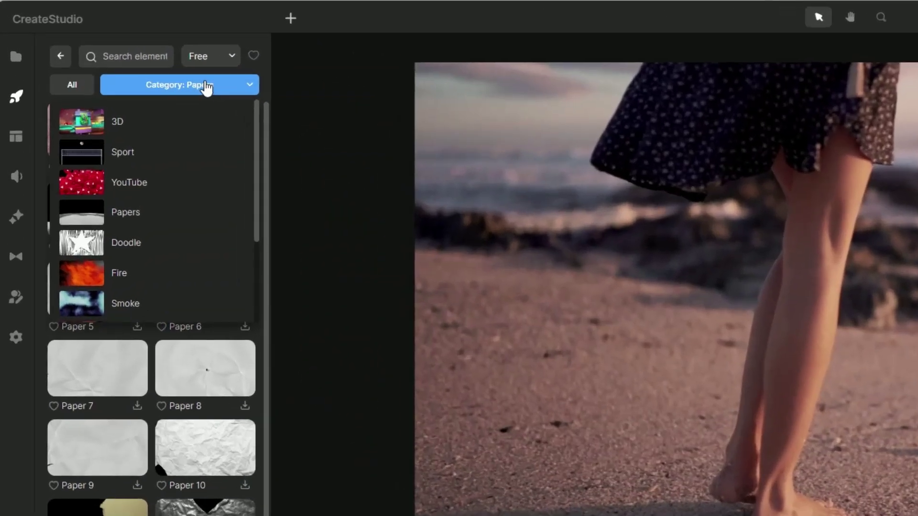
click(104, 182)
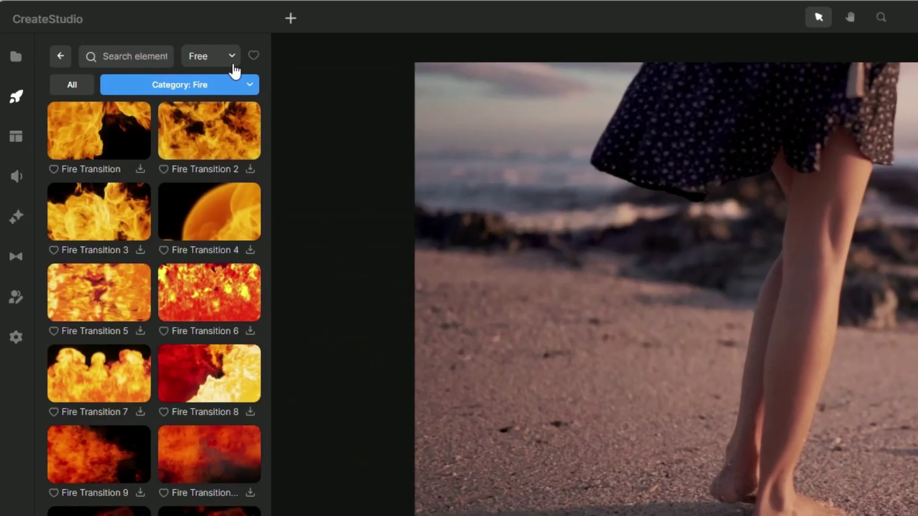
click(234, 87)
scroll(209, 162, down, 1)
scroll(210, 162, down, 3)
click(191, 239)
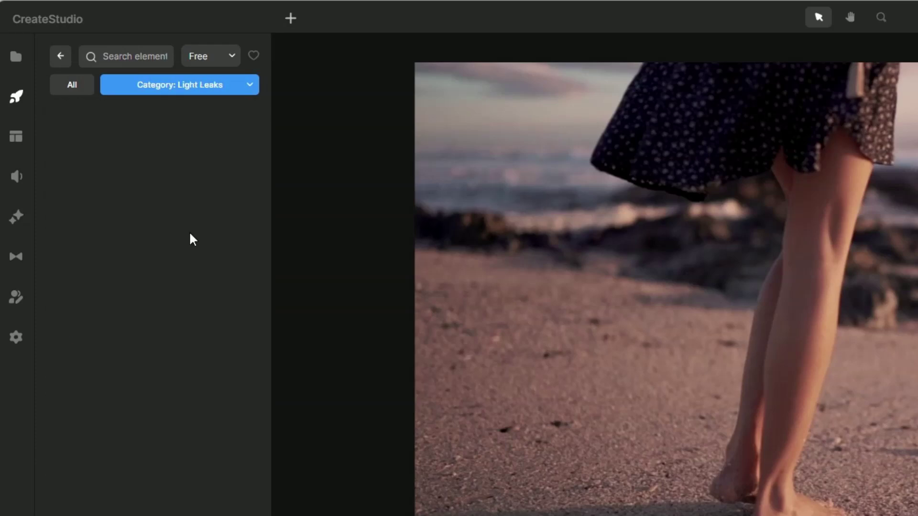
click(222, 90)
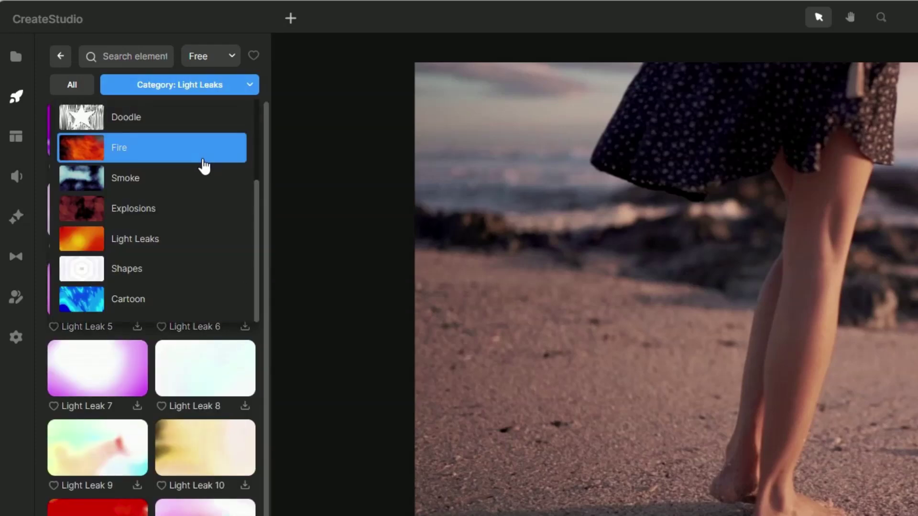
click(210, 299)
scroll(219, 286, down, 3)
scroll(213, 301, up, 3)
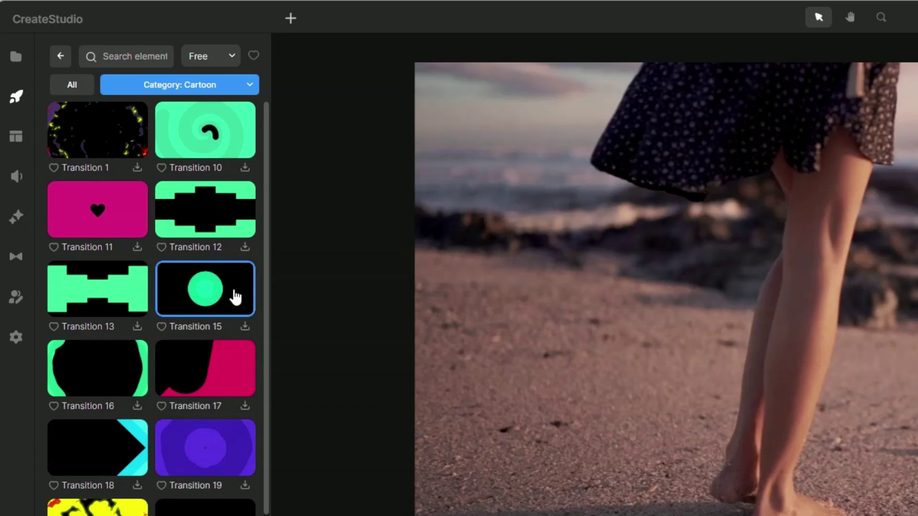
click(201, 88)
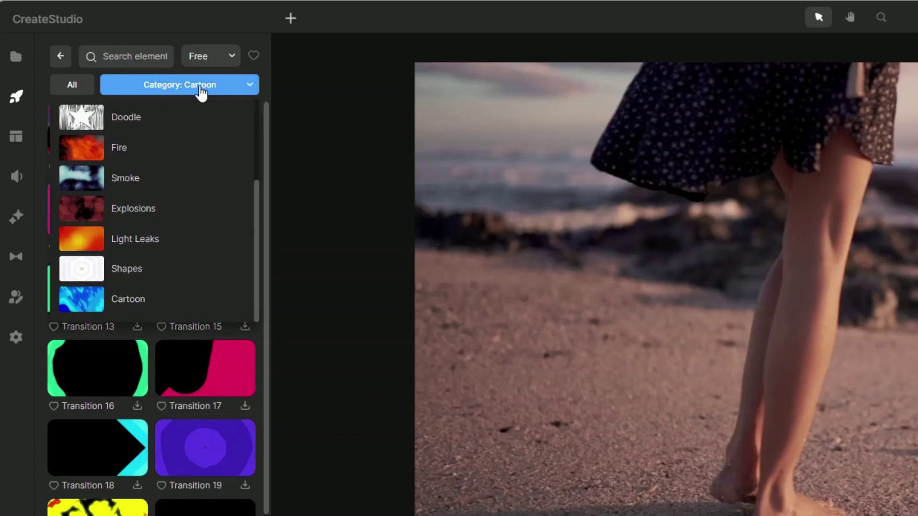
Step: Add Light Leak 11 on a track above the first two scenes and preview it from 00:01,21
click(177, 242)
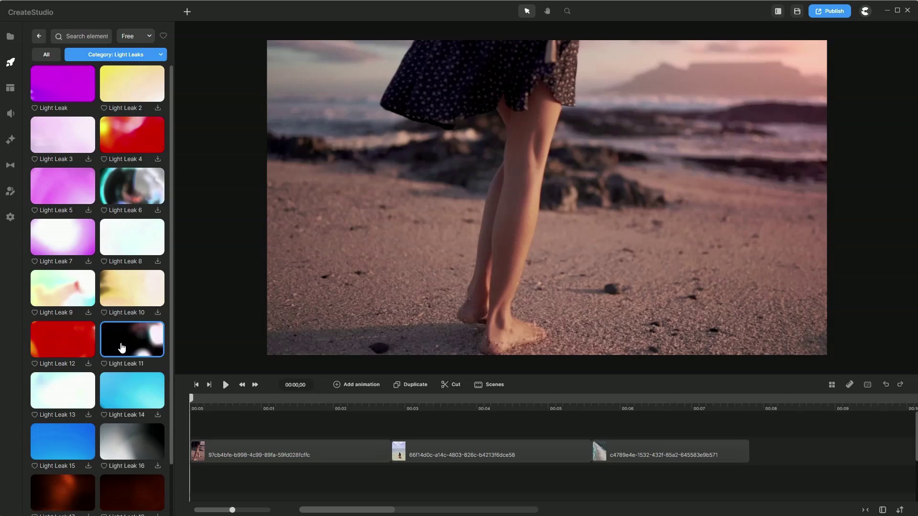
drag(122, 348, 372, 431)
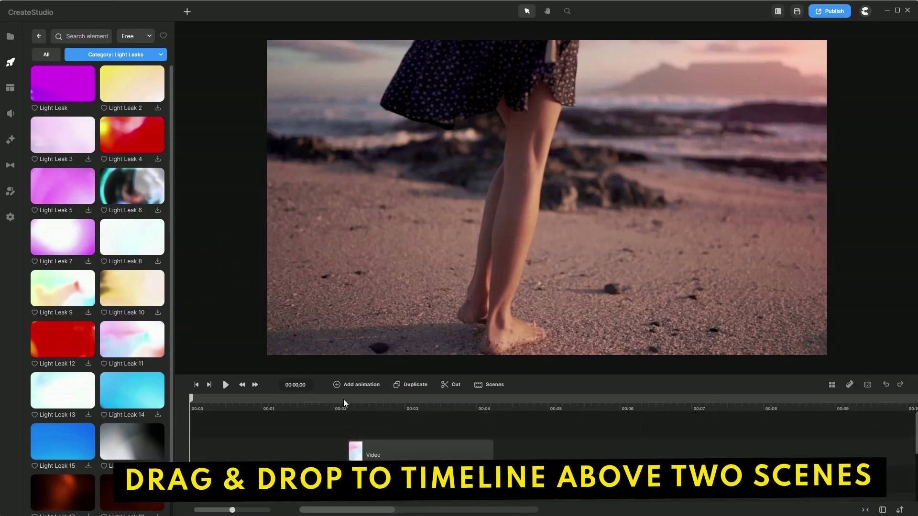
click(349, 400)
click(311, 404)
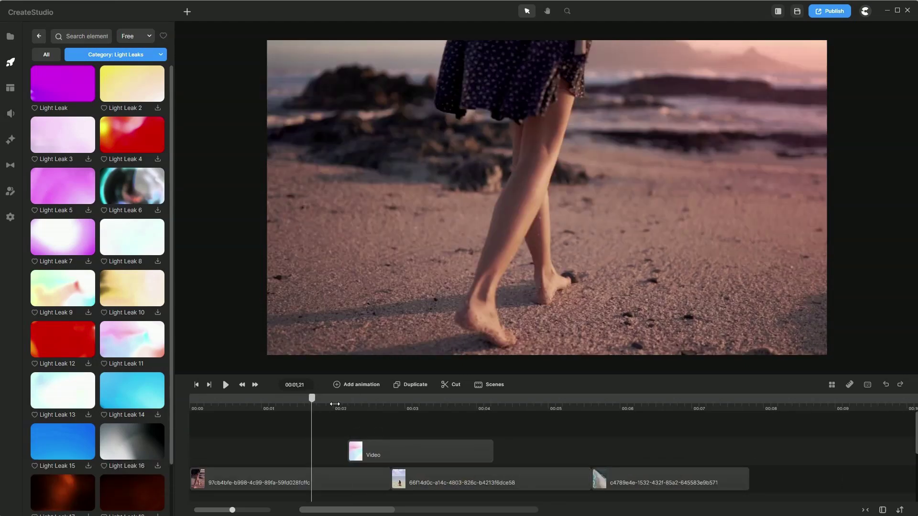
key(space)
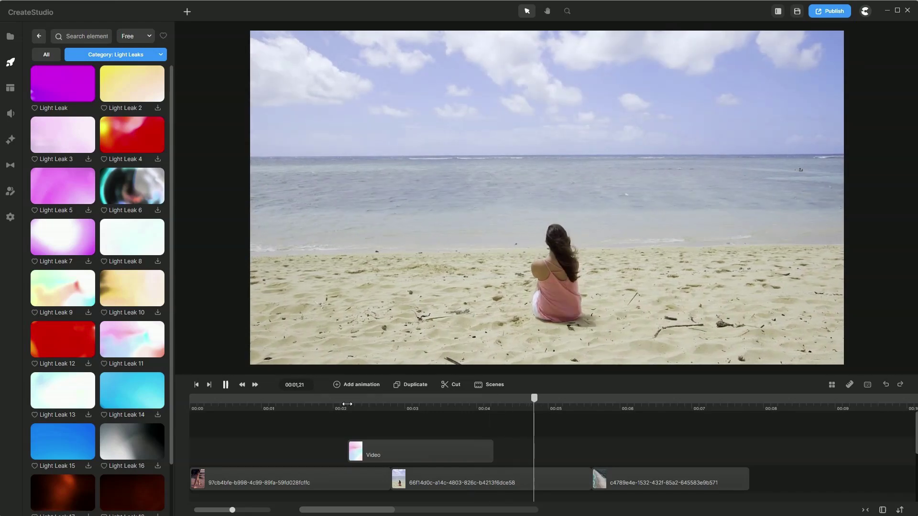
key(space)
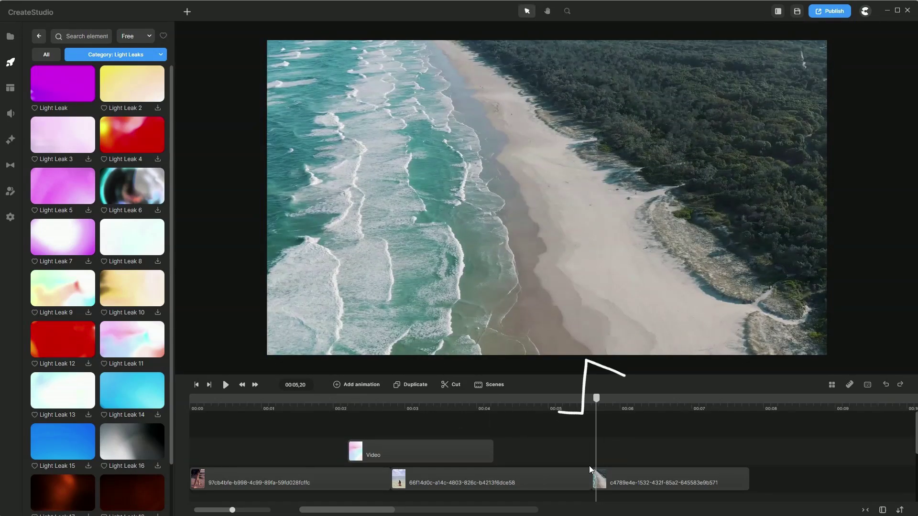
Step: Add a transition at the junction between the second and third beach clips
mouse_move(592, 480)
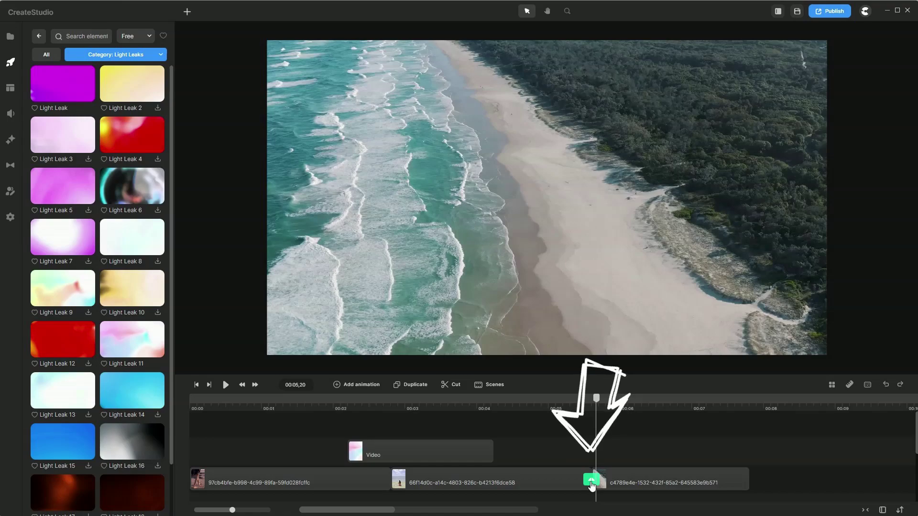
click(591, 480)
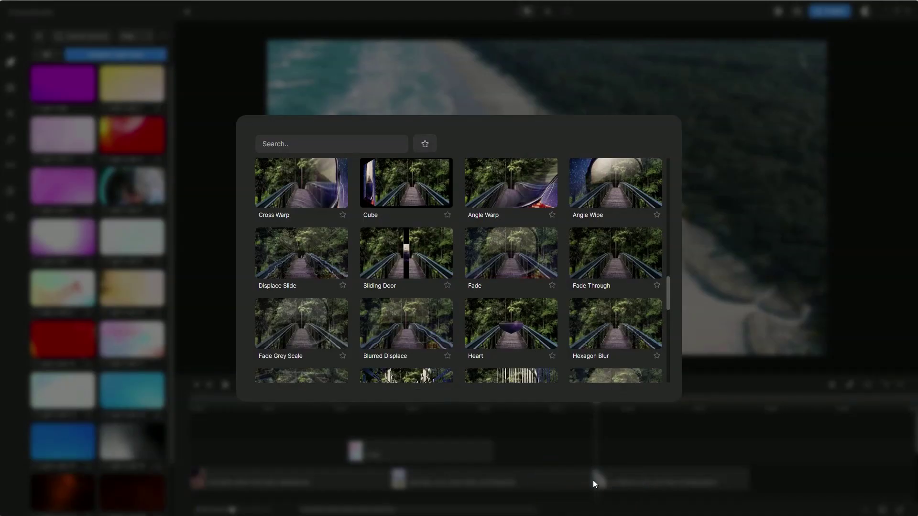
scroll(505, 302, down, 5)
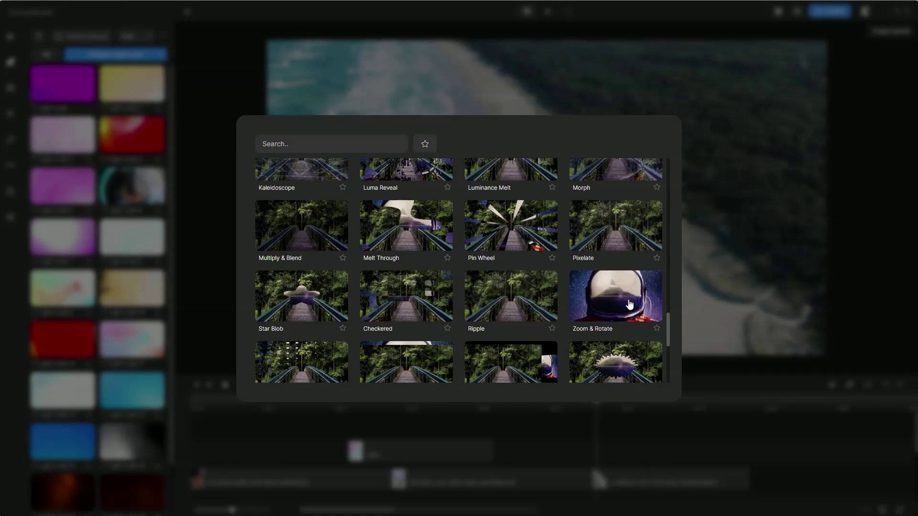
scroll(629, 304, up, 2)
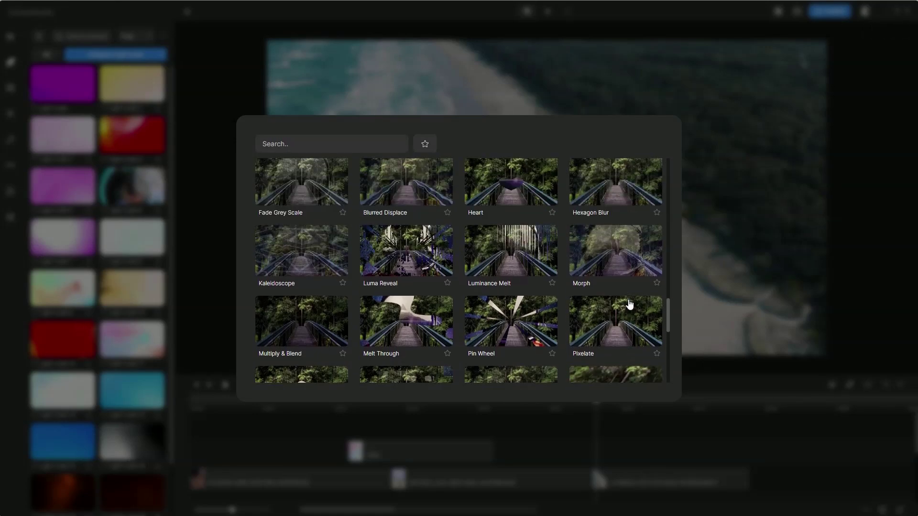
scroll(629, 304, up, 2)
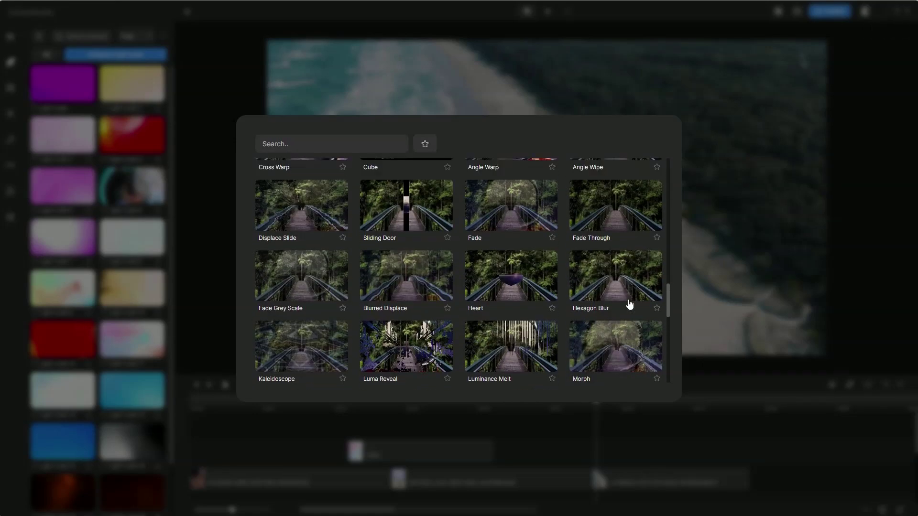
click(612, 215)
Step: Scrub through the transition from 00:04,17 to 00:06,16 and play it back
click(517, 401)
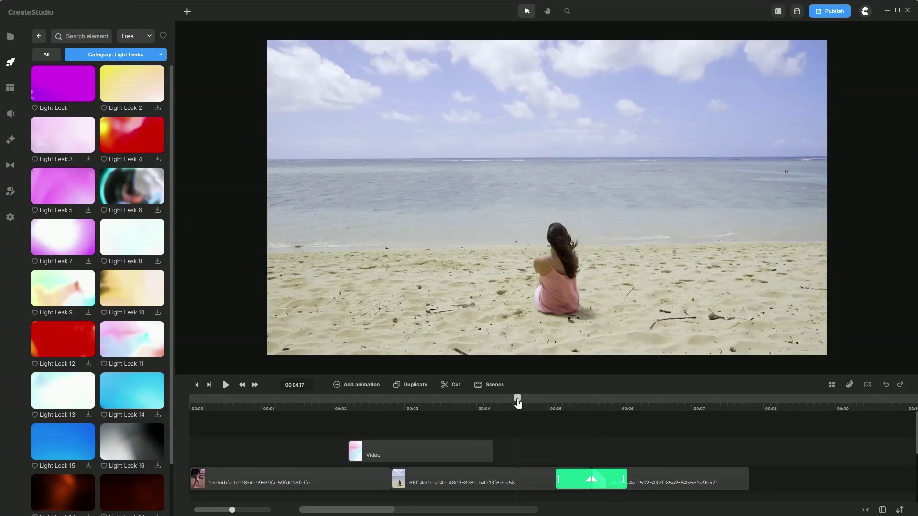
drag(517, 400, 658, 404)
click(534, 400)
key(space)
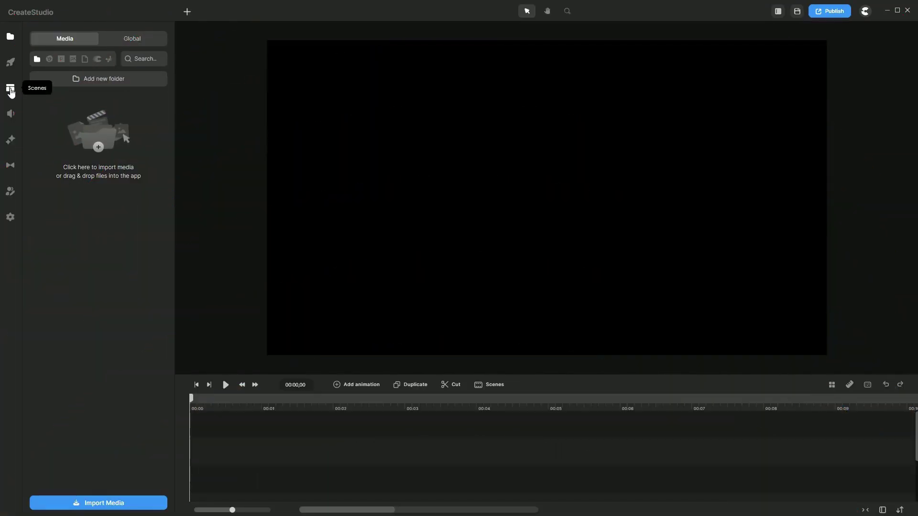
Step: Add the YouTube Channel scene from the Scenes YouTube collection to the canvas and play it
click(10, 91)
scroll(75, 177, down, 15)
scroll(75, 176, down, 8)
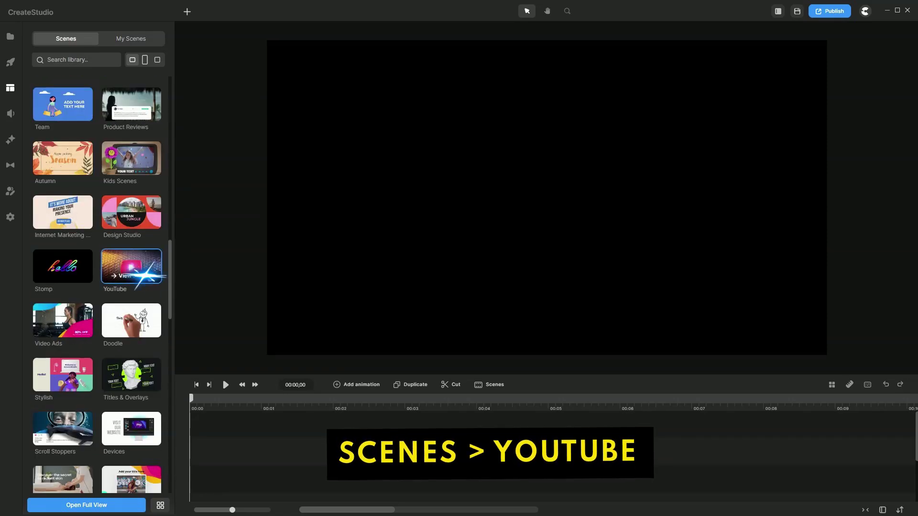
click(145, 275)
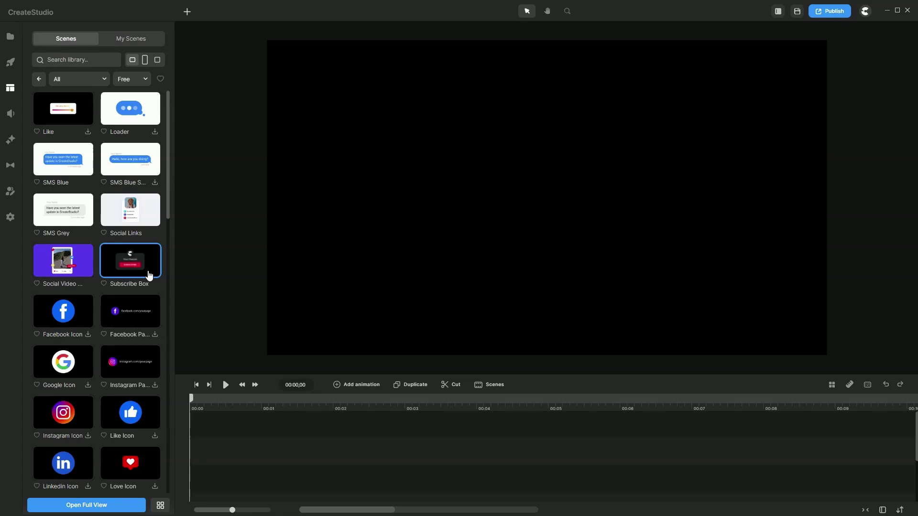
scroll(141, 269, down, 10)
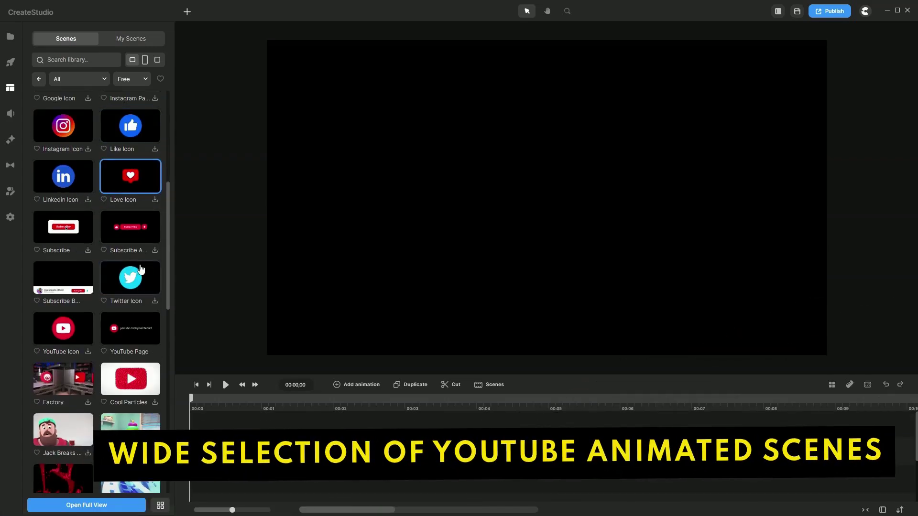
scroll(141, 268, down, 5)
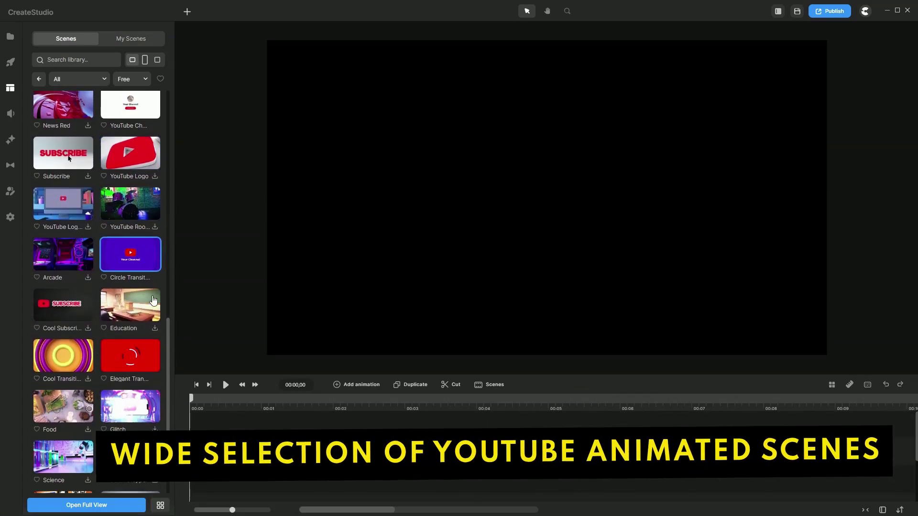
scroll(143, 287, up, 2)
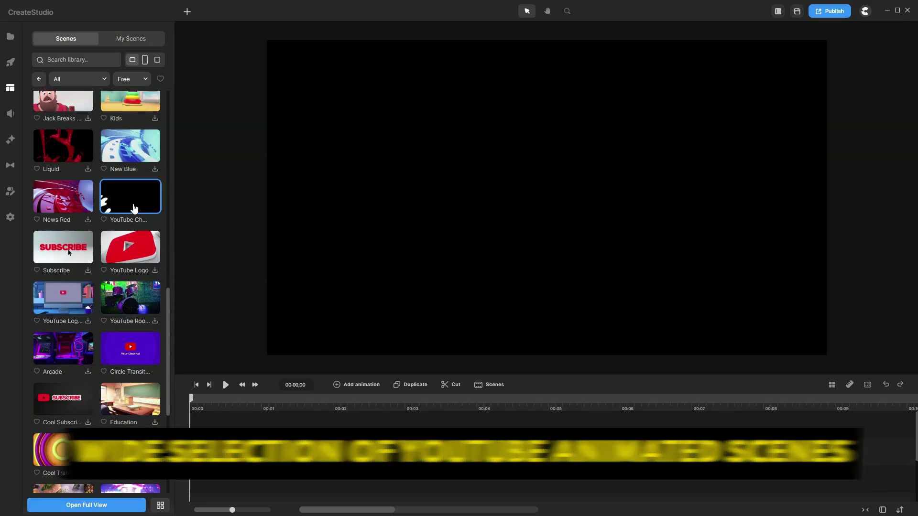
drag(123, 208, 395, 239)
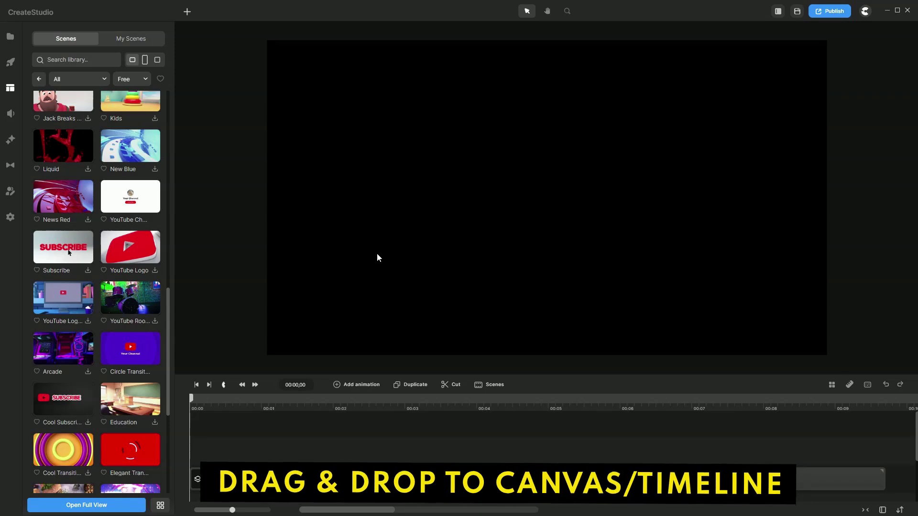
key(space)
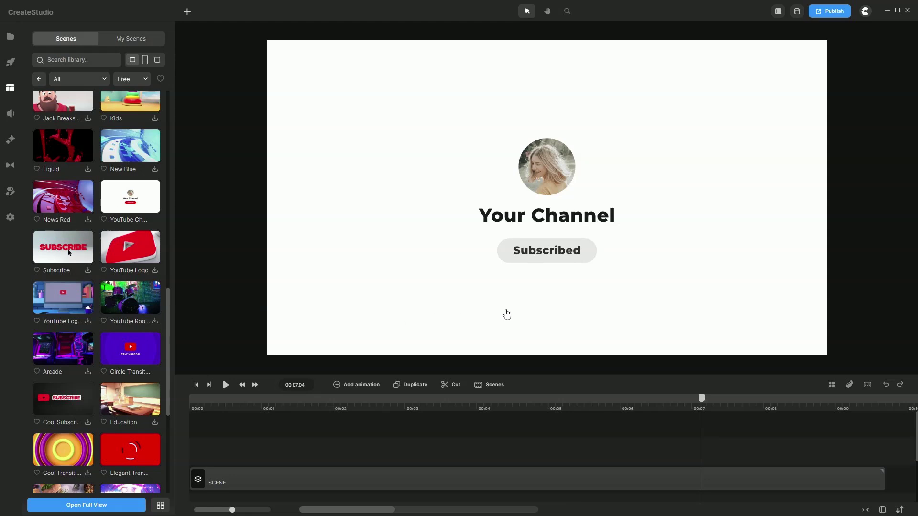
Step: Replace the placeholder profile photo with the owner's portrait from the Global media library
double_click(554, 176)
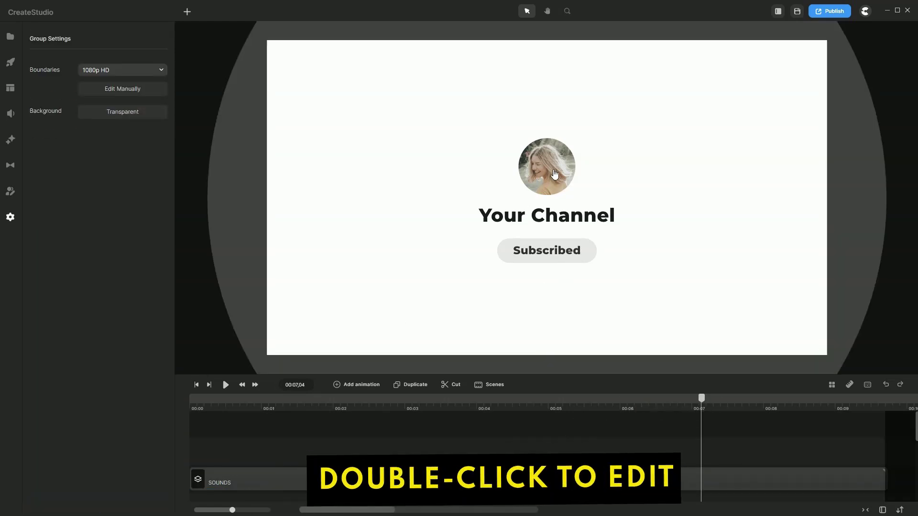
double_click(554, 175)
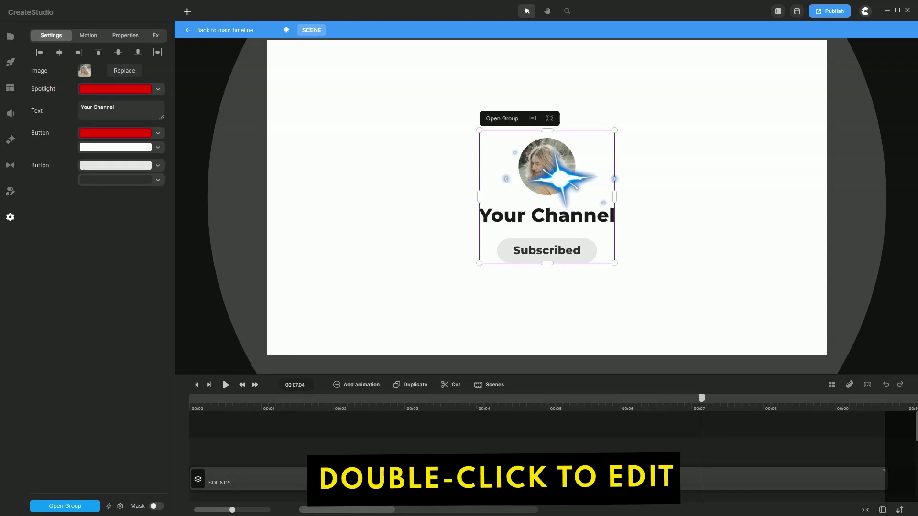
double_click(554, 174)
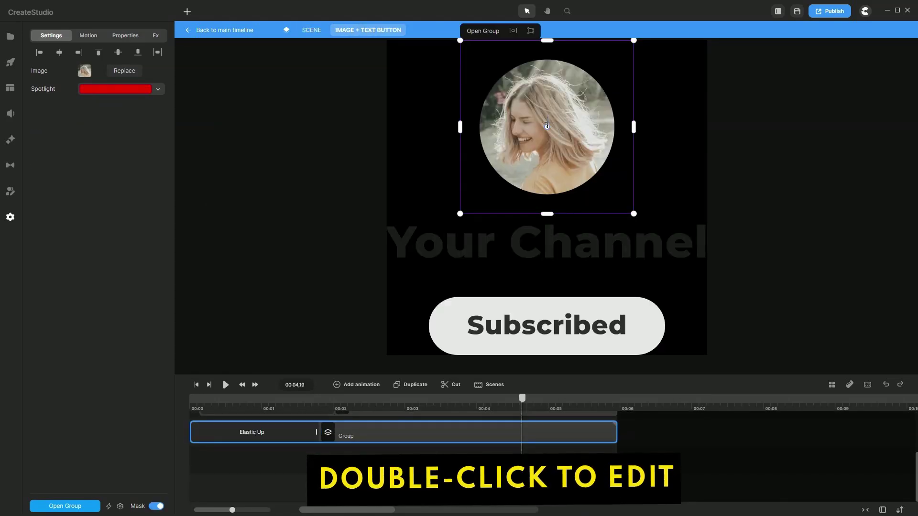
double_click(536, 98)
click(536, 96)
click(440, 63)
click(133, 39)
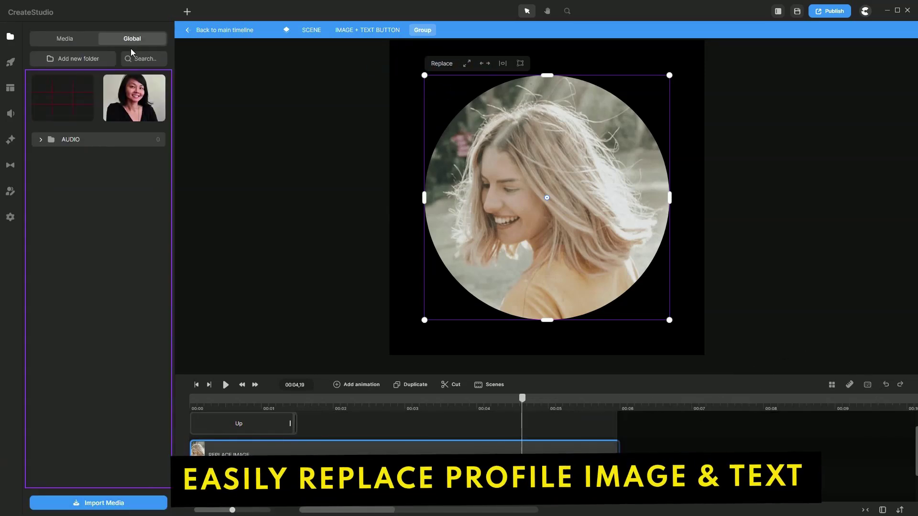
click(135, 98)
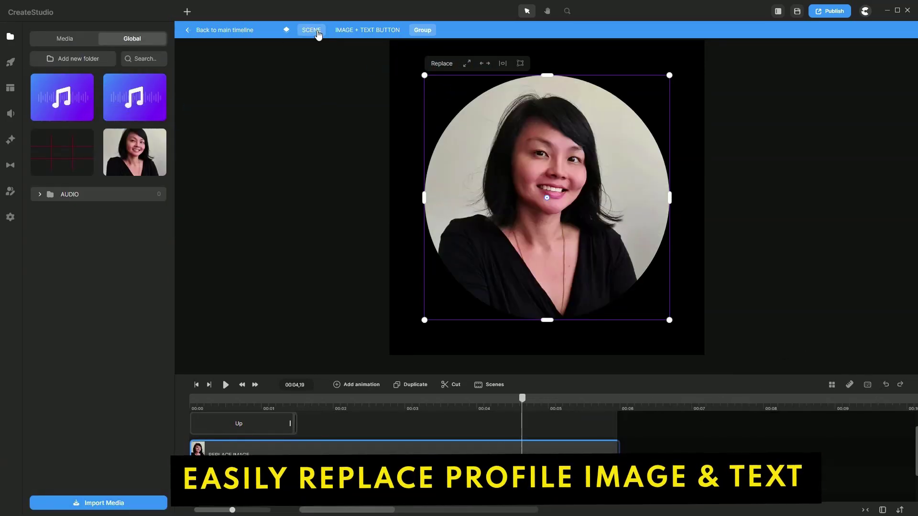
Step: Change the 'Your Channel' text to the channel owner's name
click(349, 31)
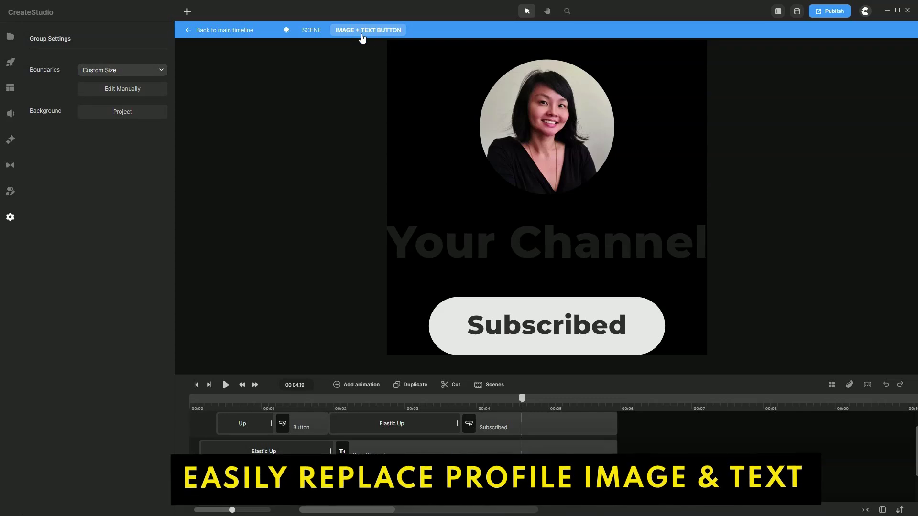
click(440, 240)
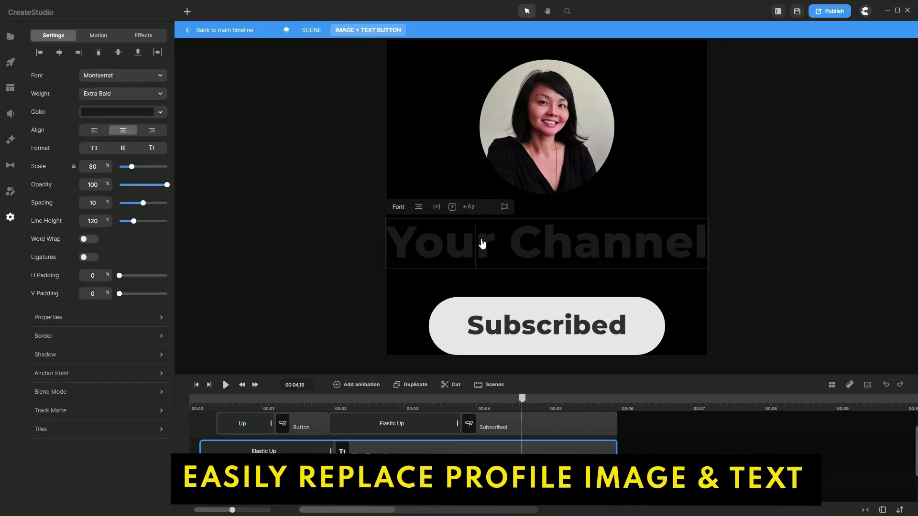
double_click(472, 237)
key(ctrl+a)
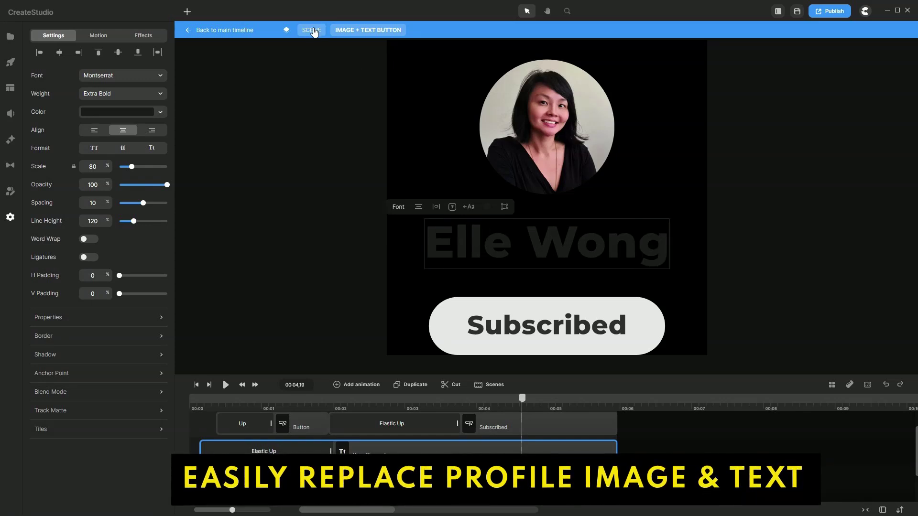
Step: Return to the main timeline and play the personalised scene from the start
click(308, 31)
click(243, 31)
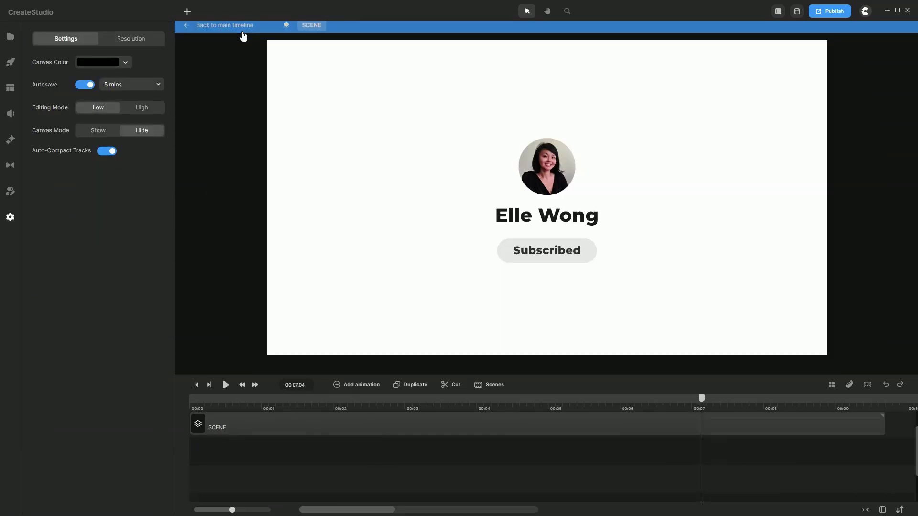
click(196, 385)
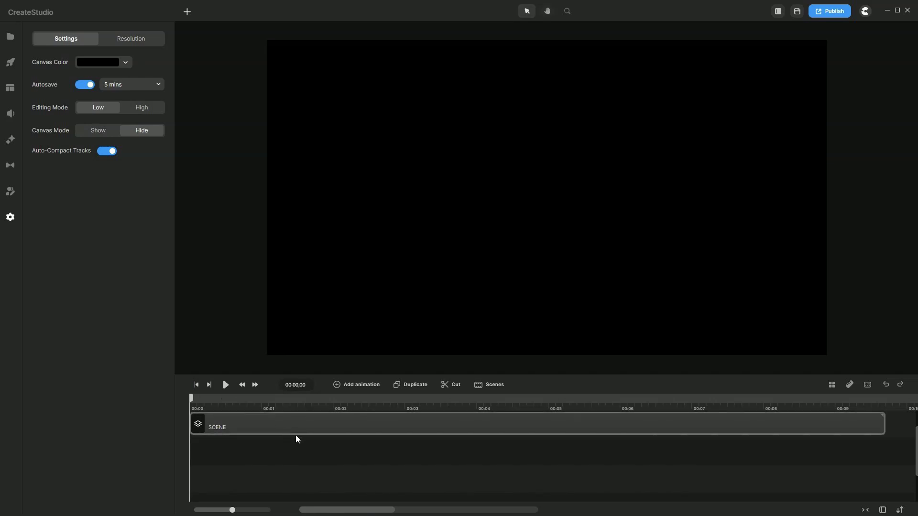
click(296, 435)
click(226, 385)
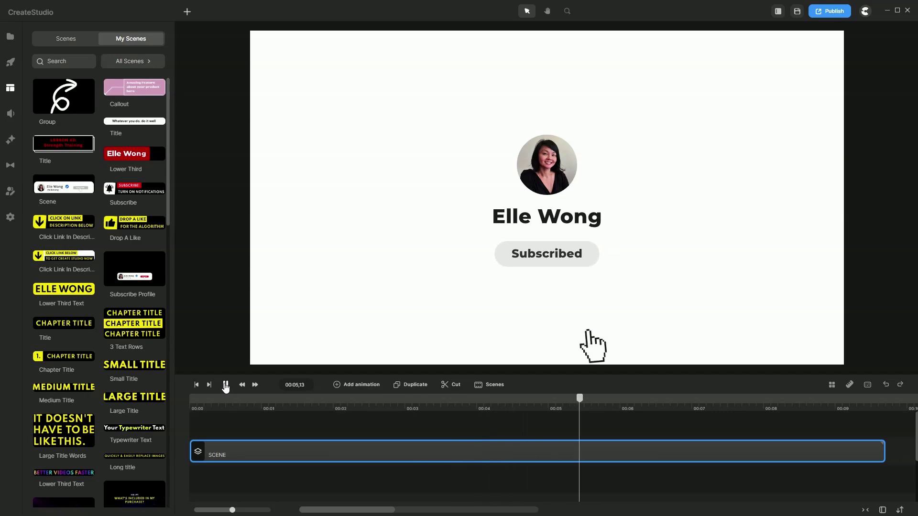
Step: Pause playback and save the SCENE clip to My Scenes
click(226, 385)
right_click(495, 449)
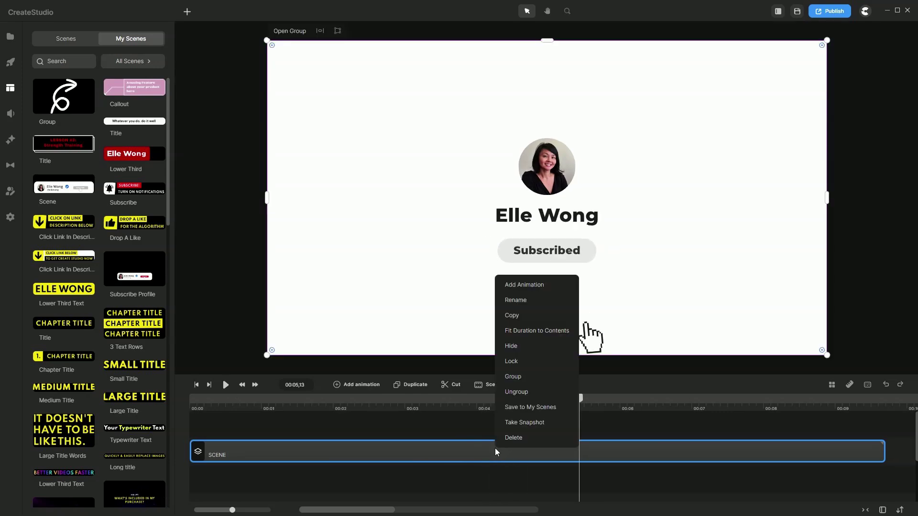
click(528, 404)
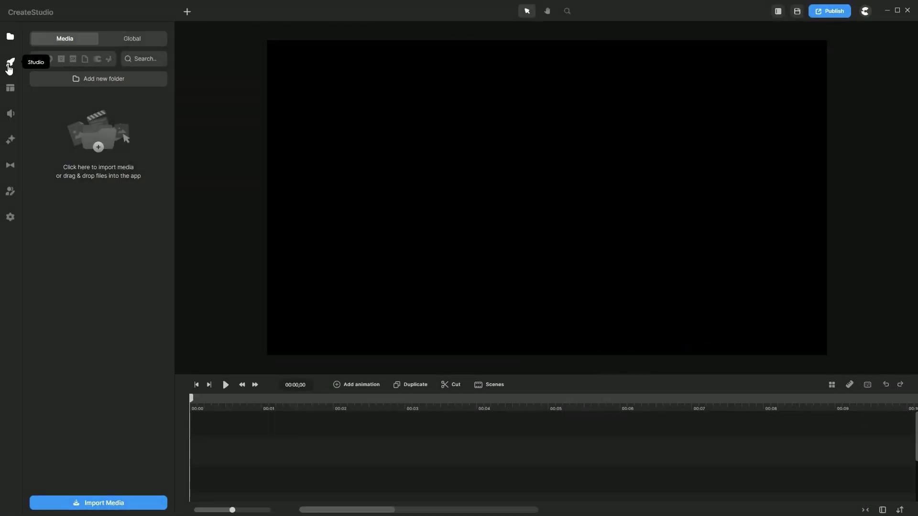
Step: Add the YouTube Endscreen outro from the Outros category to the canvas and preview it
click(10, 66)
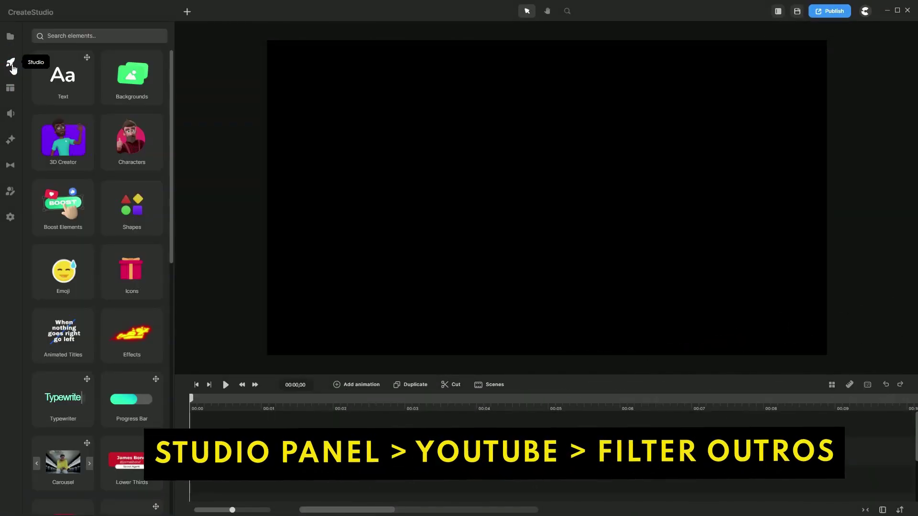
scroll(55, 247, down, 5)
click(62, 244)
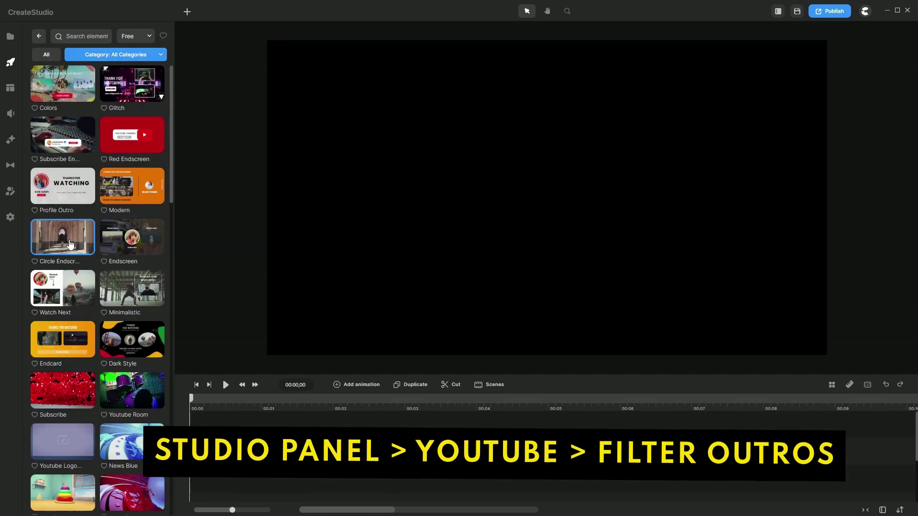
click(120, 56)
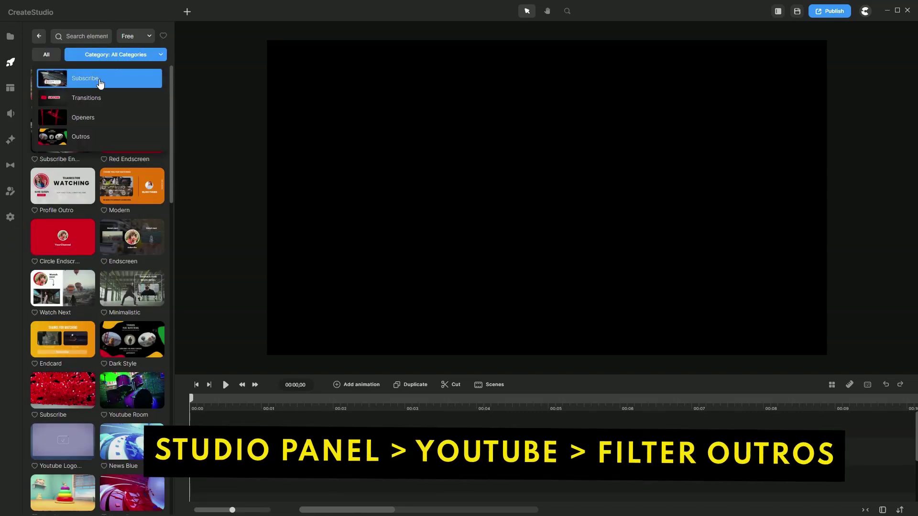
click(76, 139)
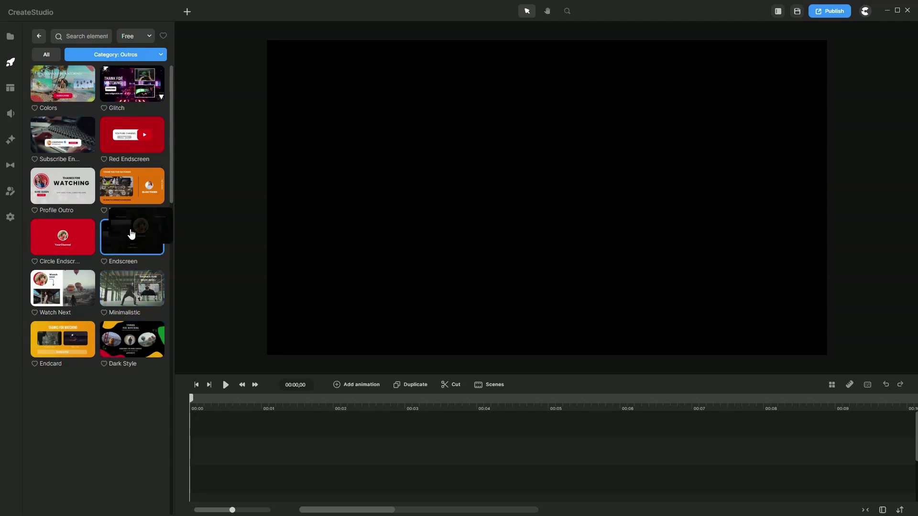
drag(132, 234, 322, 235)
click(225, 385)
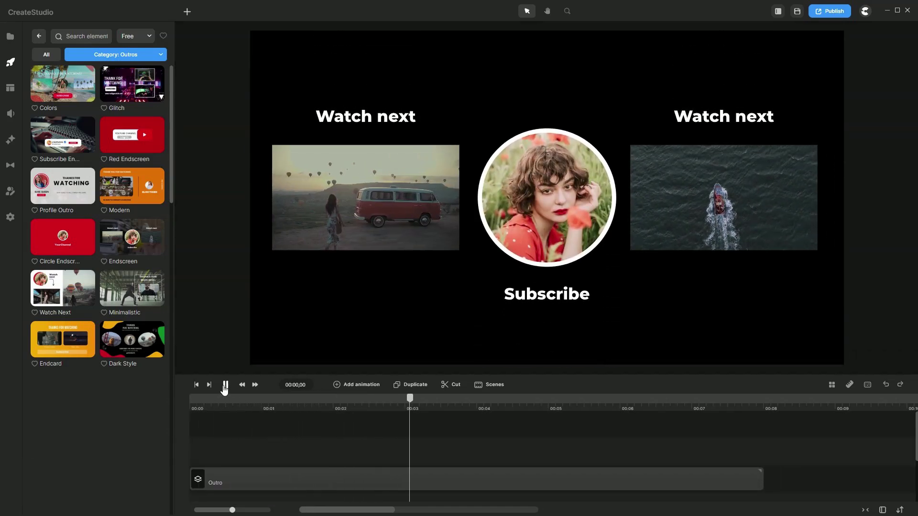
Step: Replace the outro's sample profile photo with the owner's portrait from the Global media library
click(225, 386)
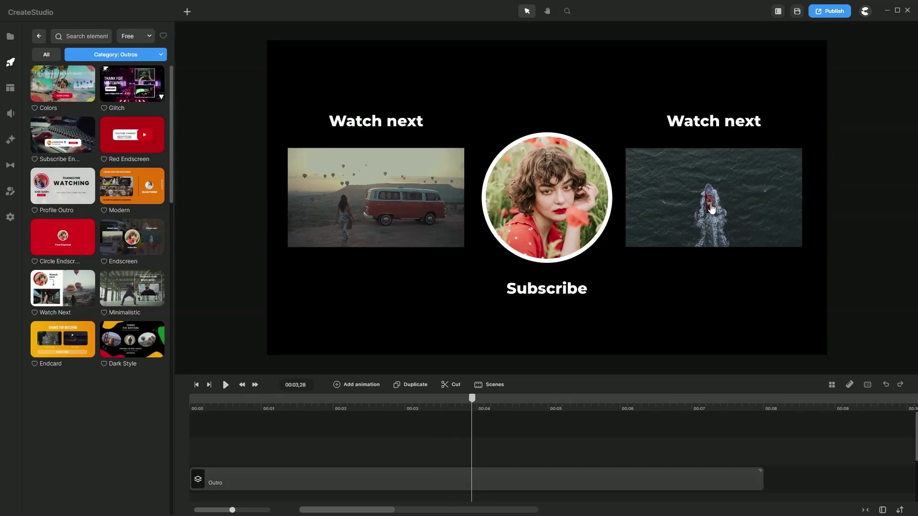
click(543, 219)
double_click(542, 220)
double_click(545, 210)
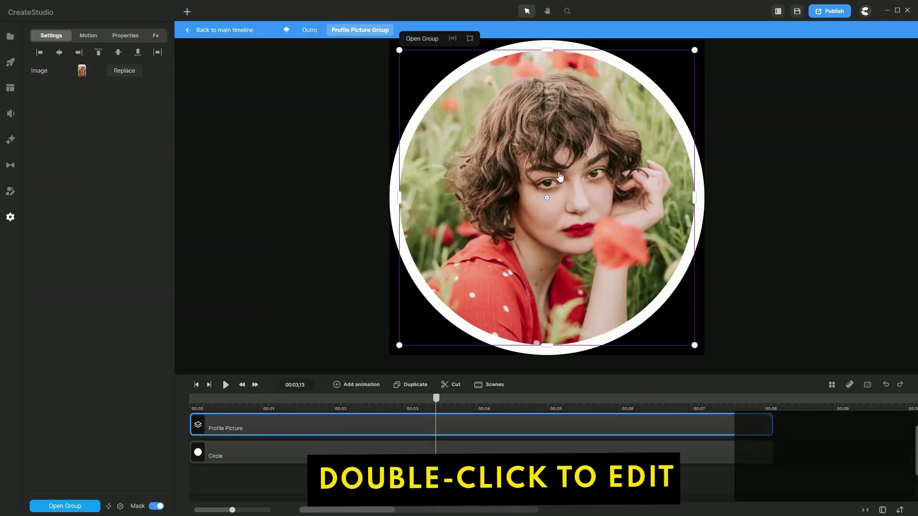
double_click(560, 177)
click(560, 171)
click(287, 31)
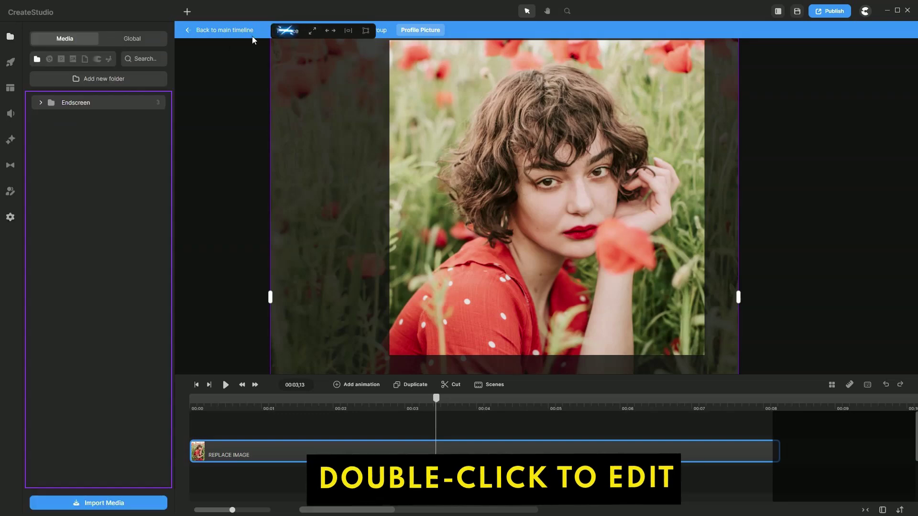
click(143, 40)
click(134, 98)
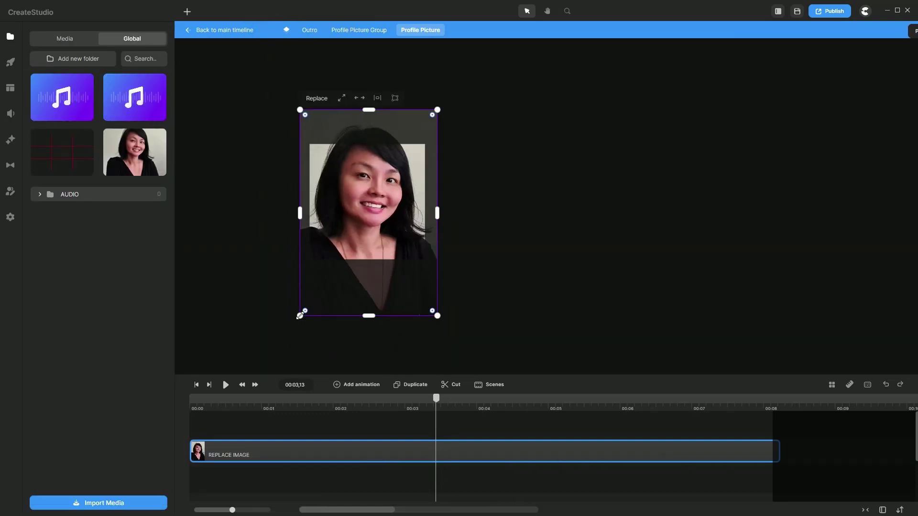
Step: Shrink and centre the portrait in the Subscribe circle, then replay the outro from the start
drag(299, 316, 305, 308)
drag(434, 113, 424, 139)
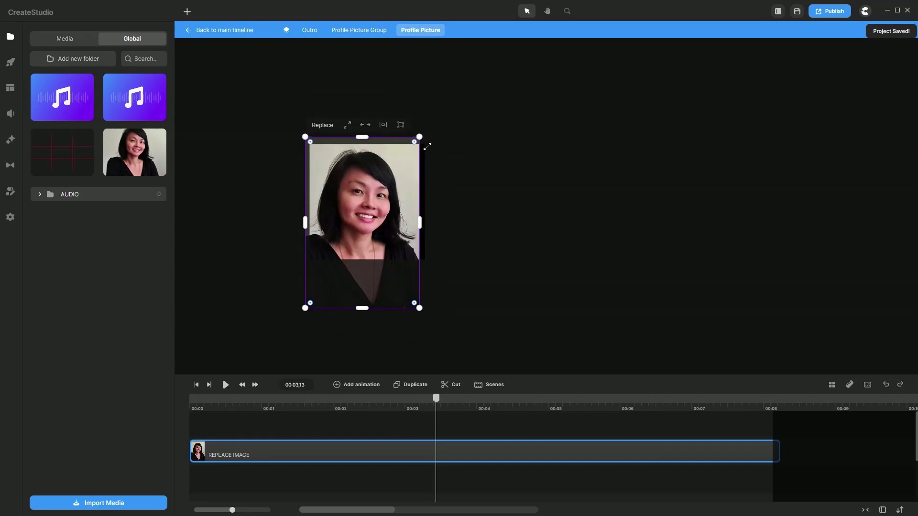
drag(373, 193, 375, 194)
click(229, 31)
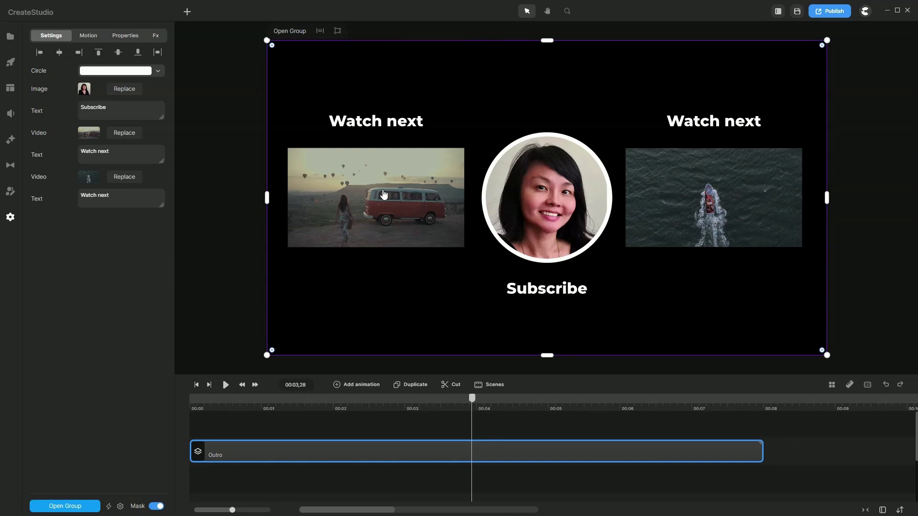
click(195, 384)
key(space)
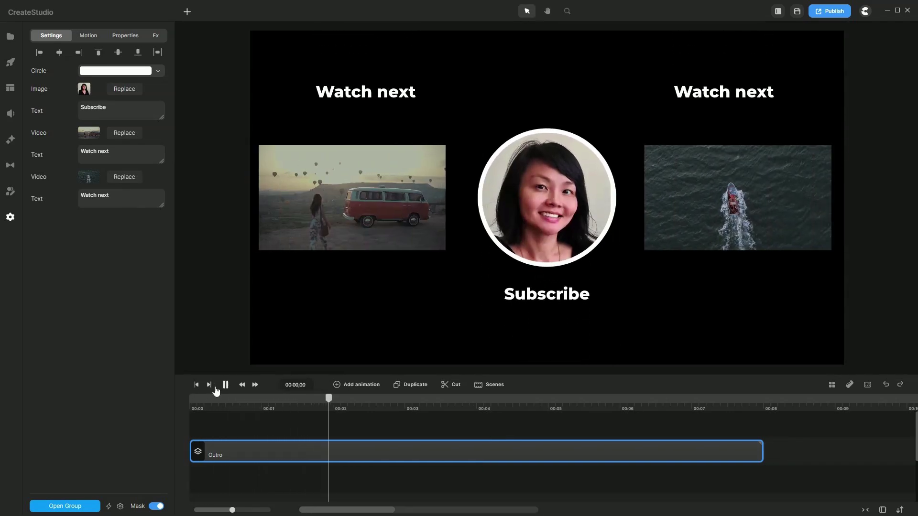
Step: Save the Outro timeline clip to My Scenes
right_click(502, 452)
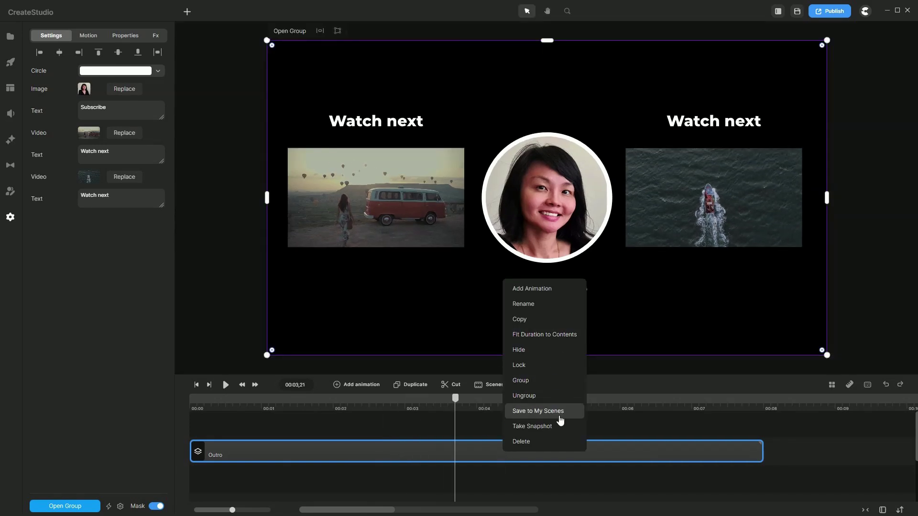
click(559, 414)
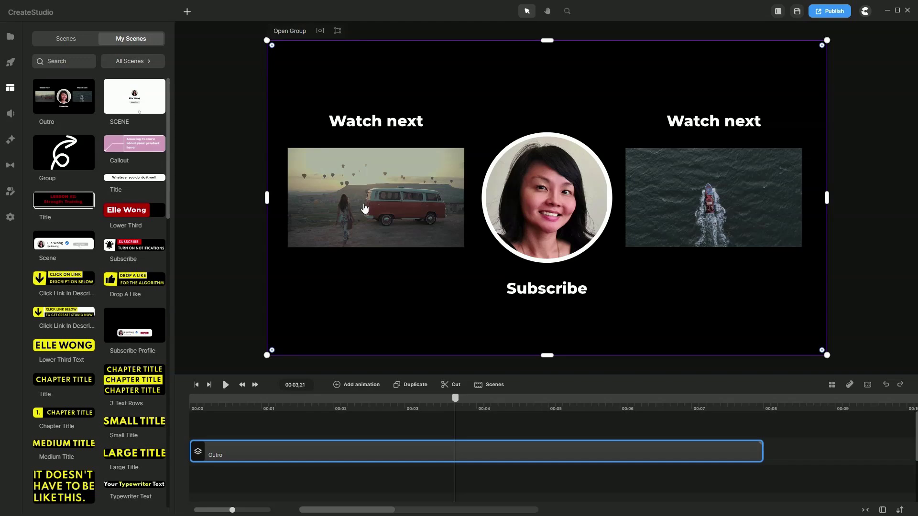